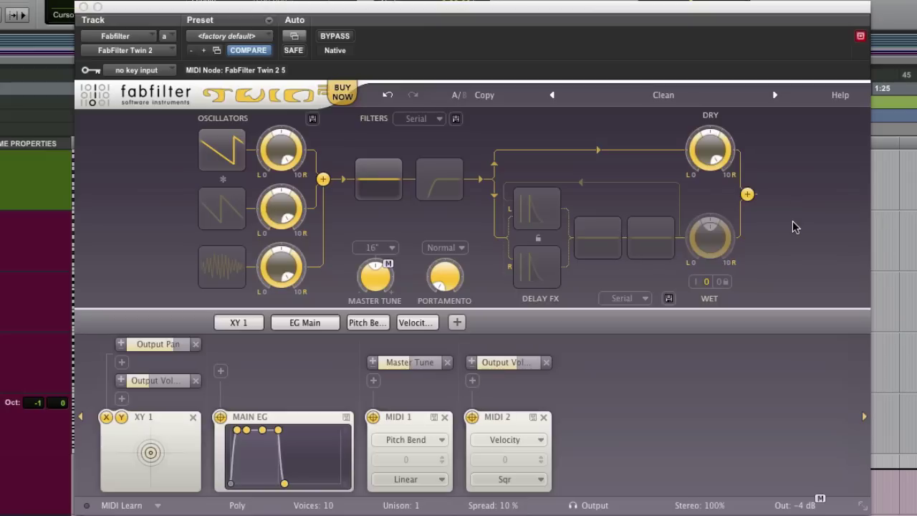
Browse the preset menu's categories and open the Arpeggio > Dance presets.
click(678, 96)
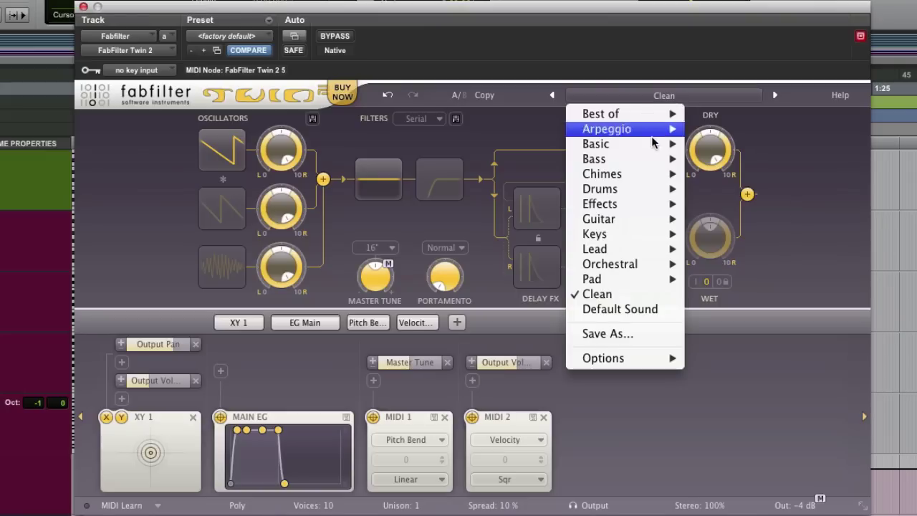
mouse_move(642, 114)
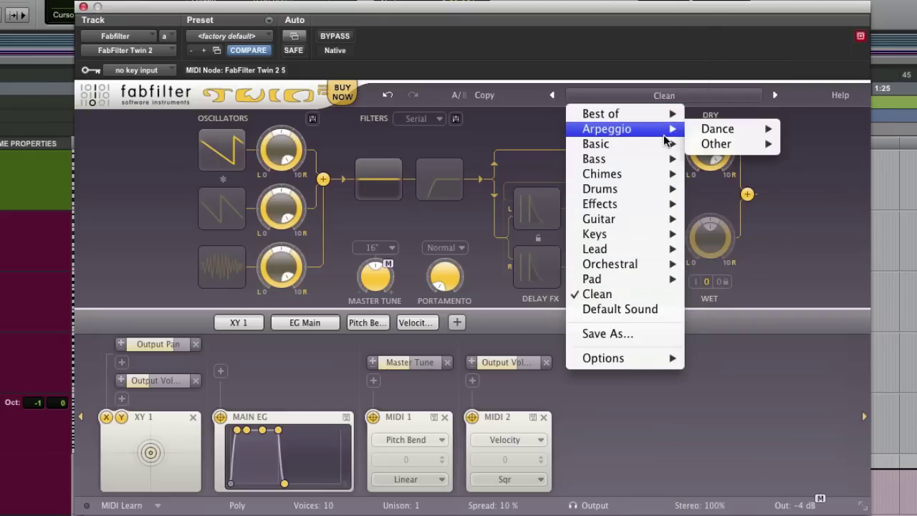
mouse_move(663, 129)
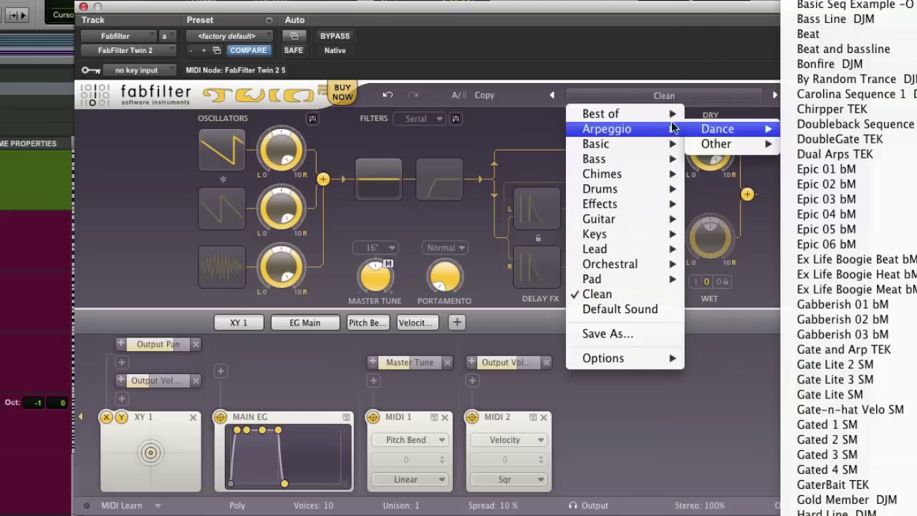
click(631, 63)
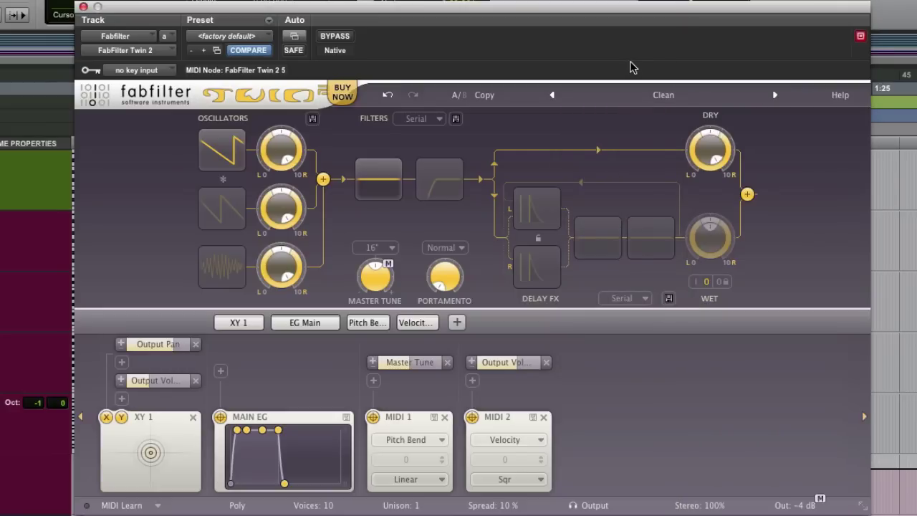
click(652, 96)
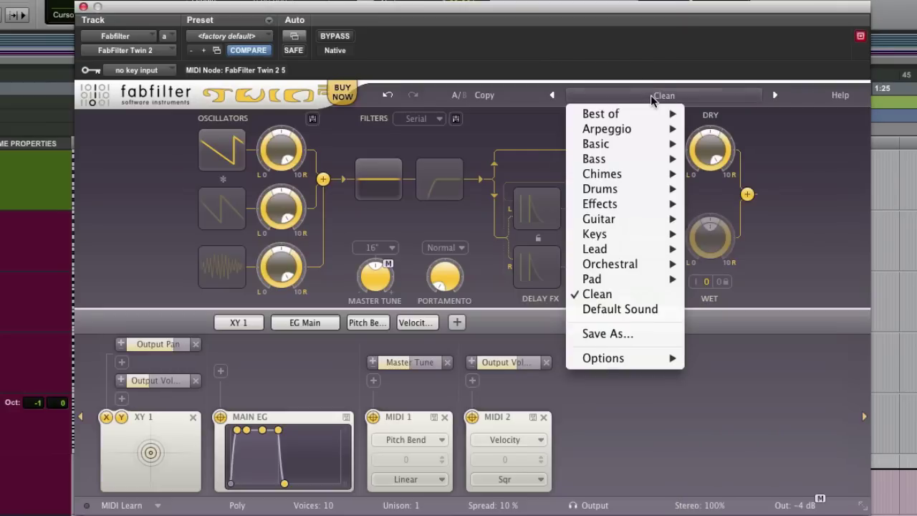
mouse_move(627, 278)
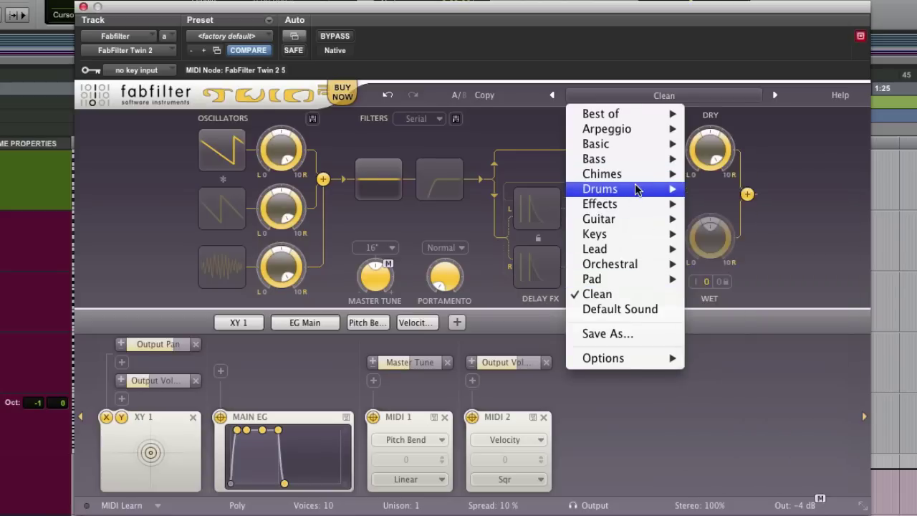
mouse_move(645, 128)
Step through the Dance presets from 1 Finger Wunder B DJM to Beat and bassline.
mouse_move(765, 129)
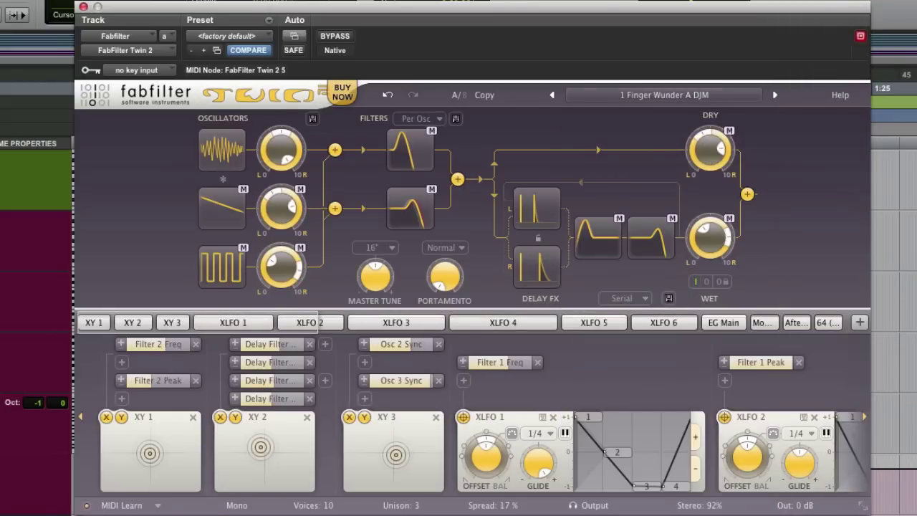
click(775, 95)
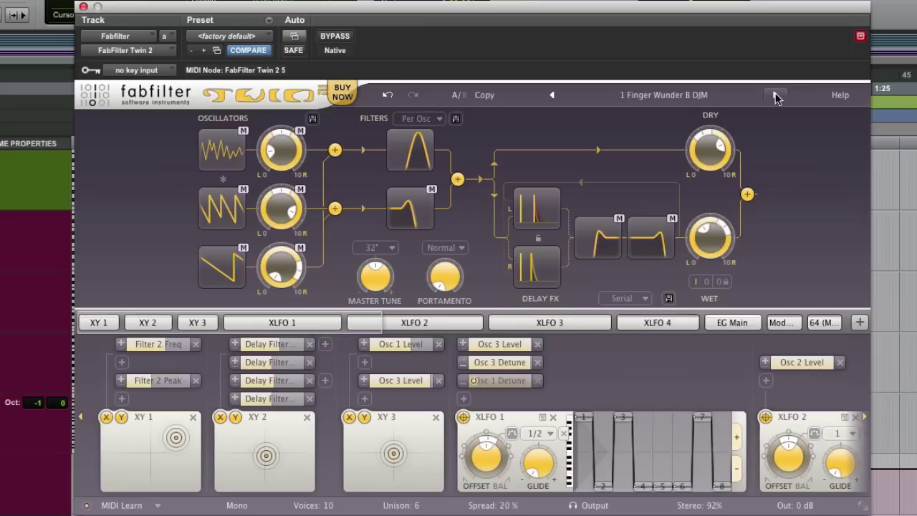
click(777, 96)
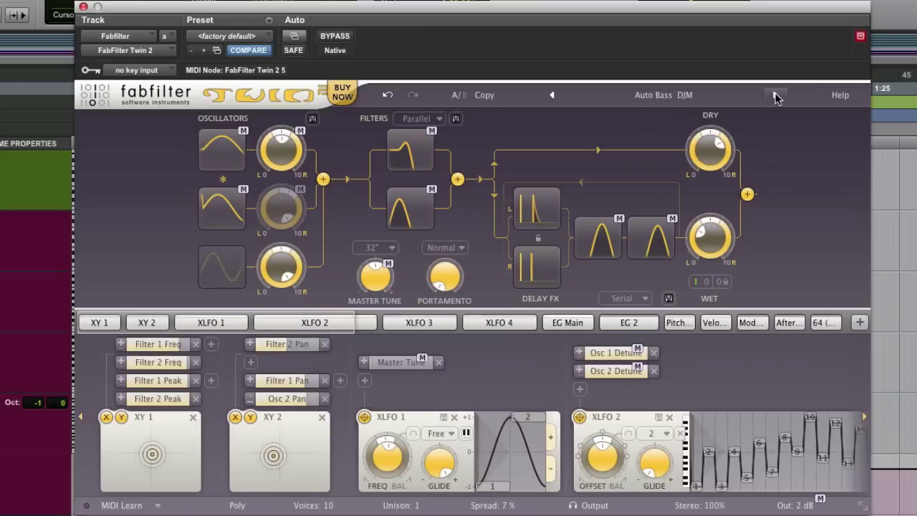
click(776, 97)
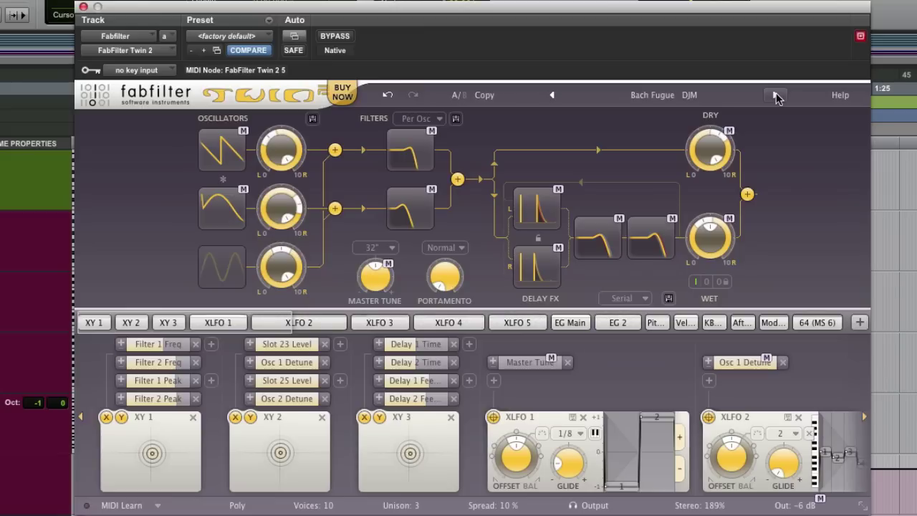
click(776, 97)
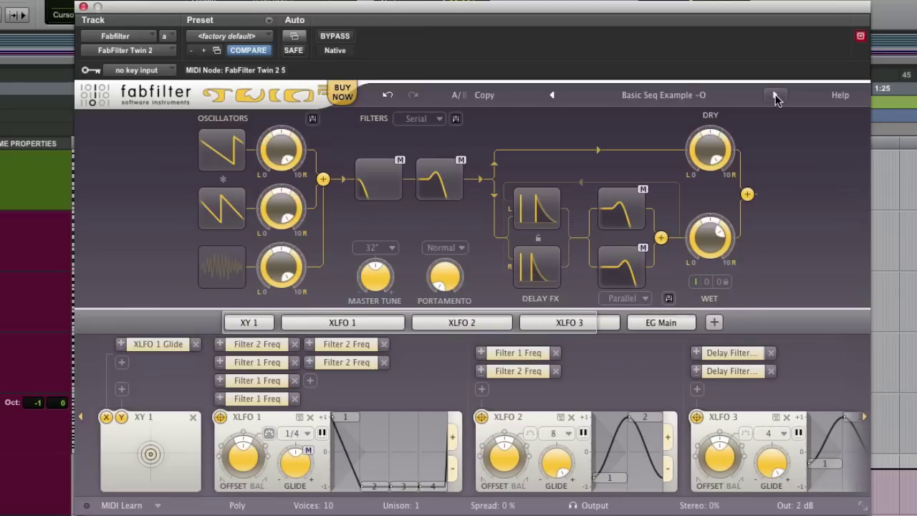
click(777, 97)
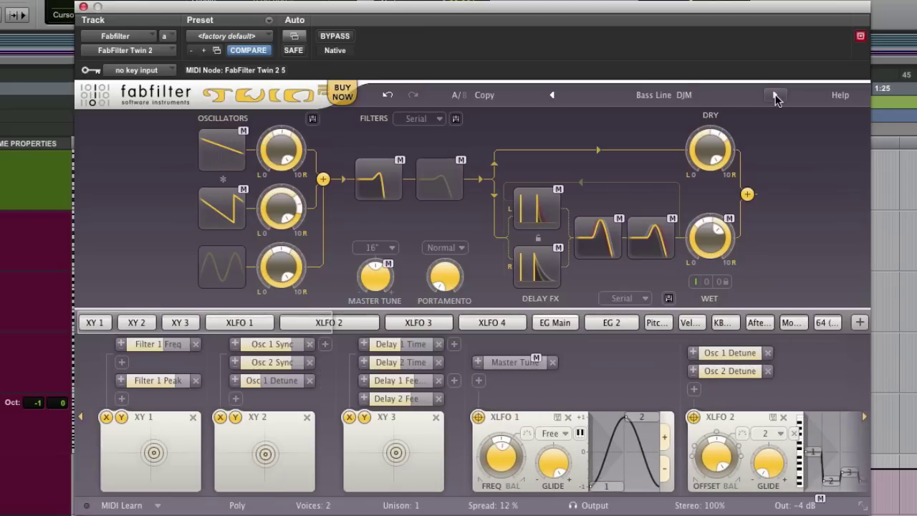
click(776, 97)
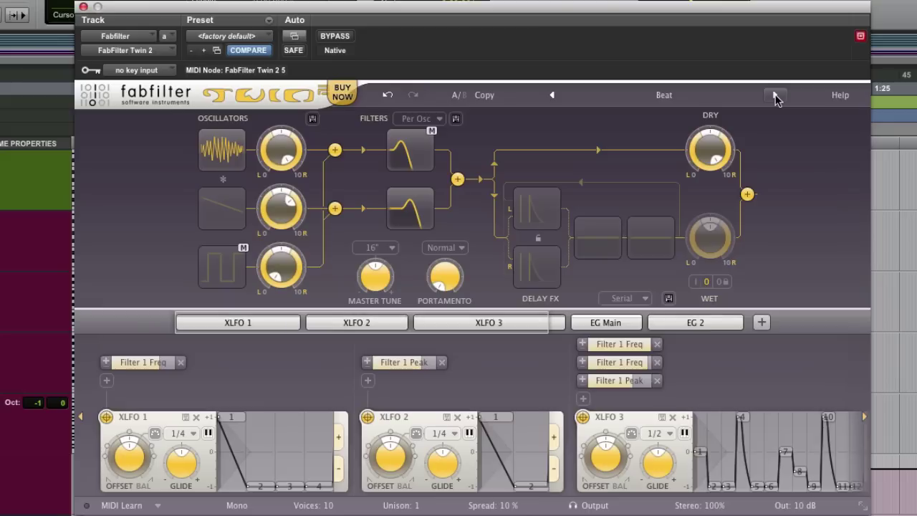
click(776, 97)
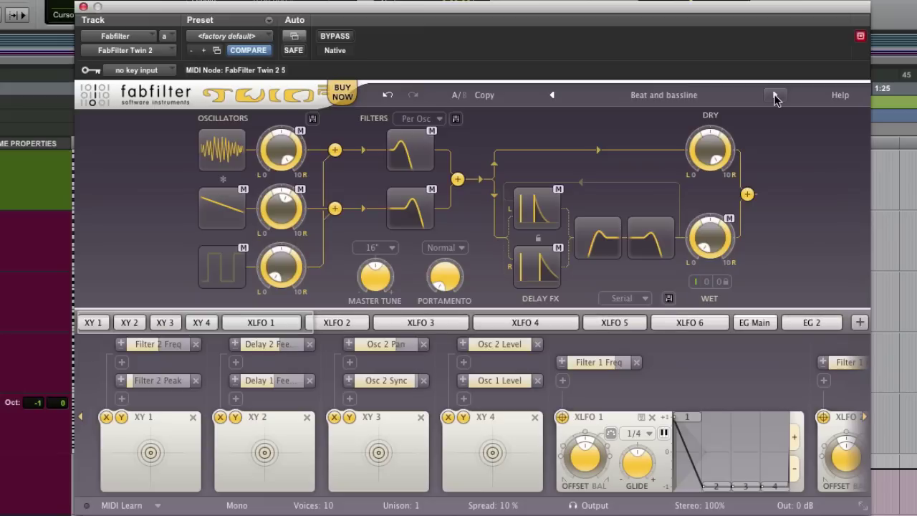
Load the Pad > Dance > Afterglowed O preset.
click(756, 95)
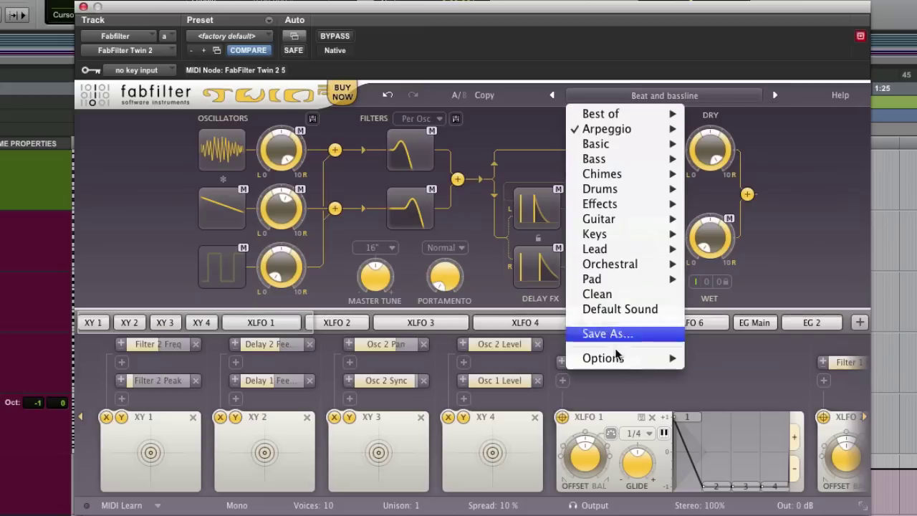
mouse_move(645, 278)
mouse_move(746, 279)
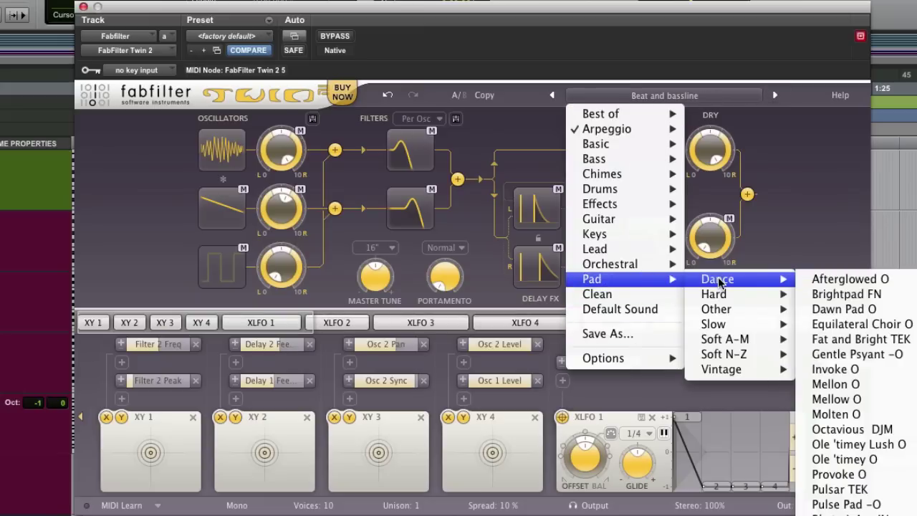
click(843, 279)
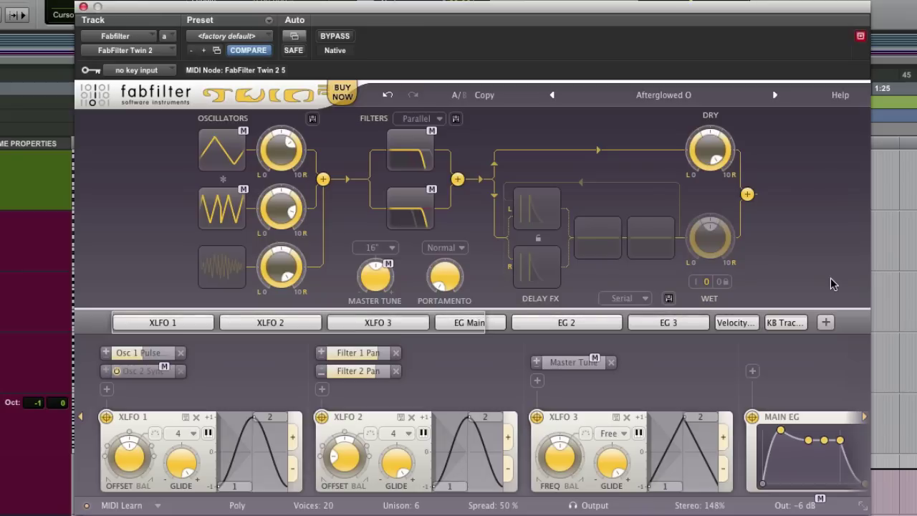
Load the Bass > Vintage > Bassic FM DJM preset.
click(674, 98)
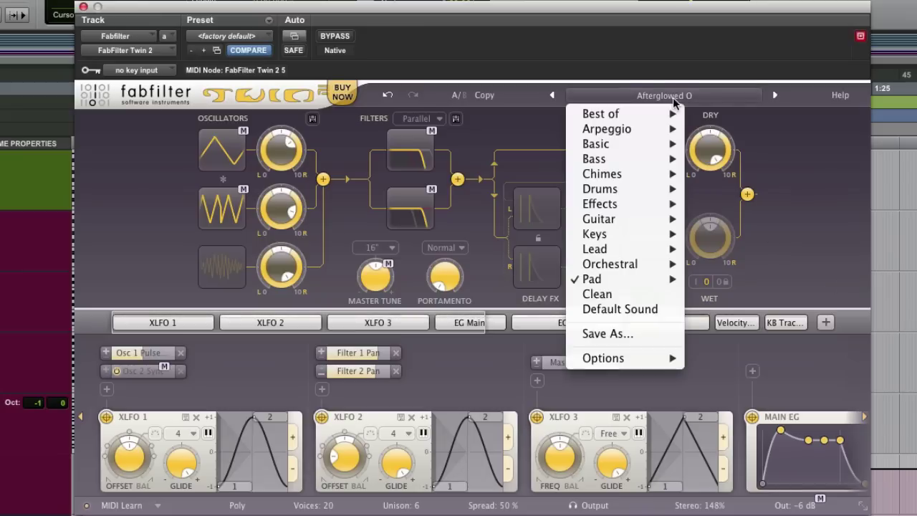
mouse_move(634, 159)
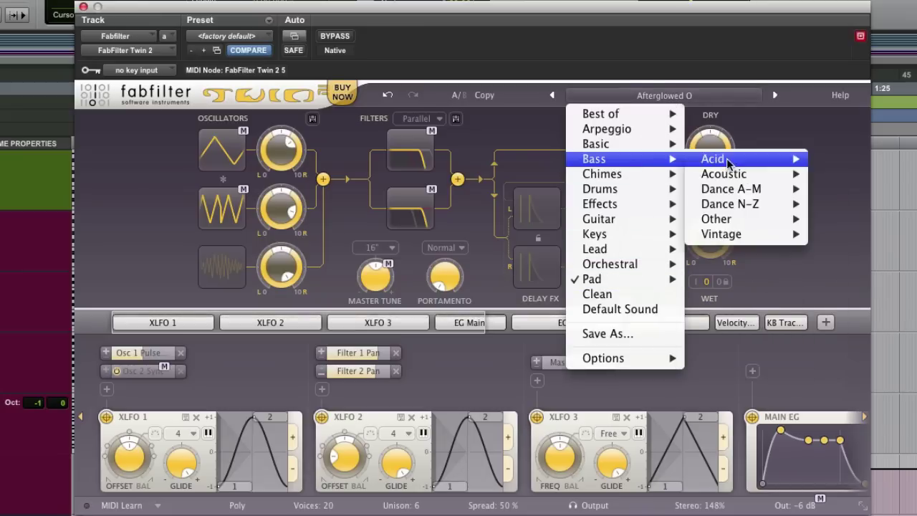
mouse_move(731, 235)
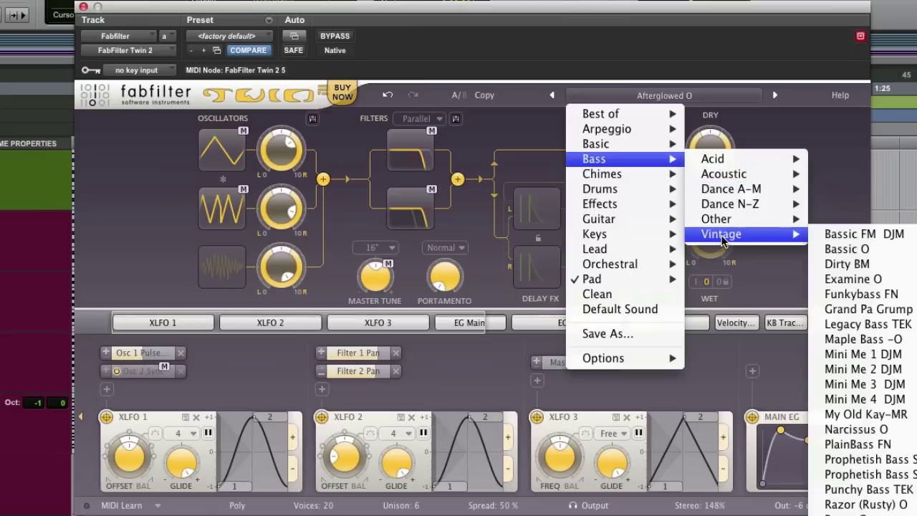
click(850, 234)
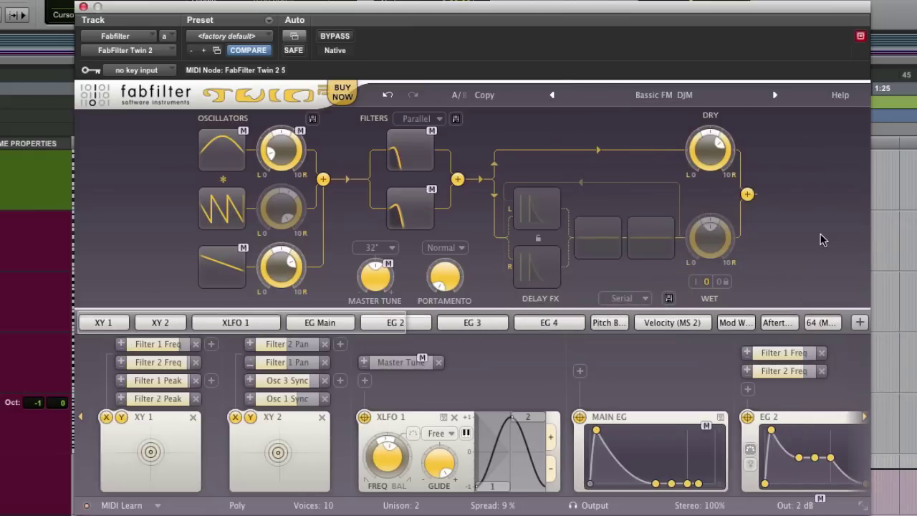
Step through Basic O, Dirty BM, Examine O and Funkybass FN to Grand Pa Grump bM.
click(774, 95)
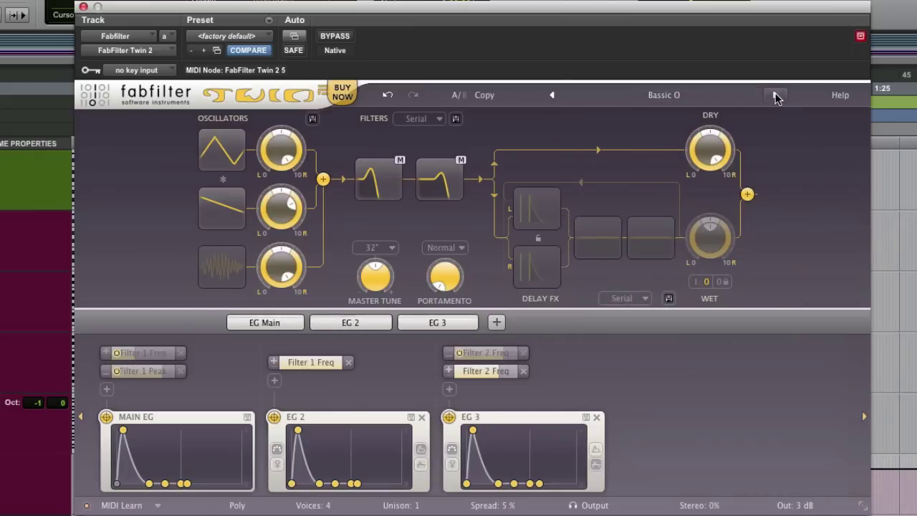
click(775, 95)
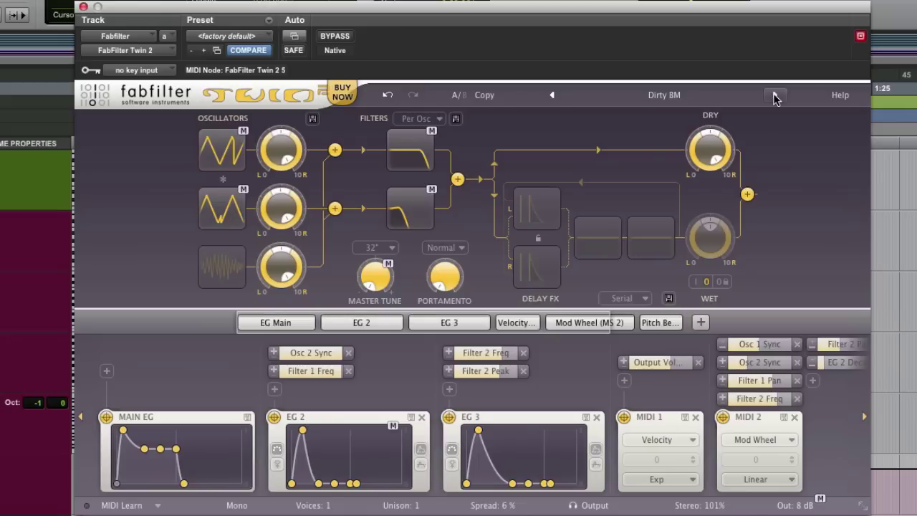
click(777, 96)
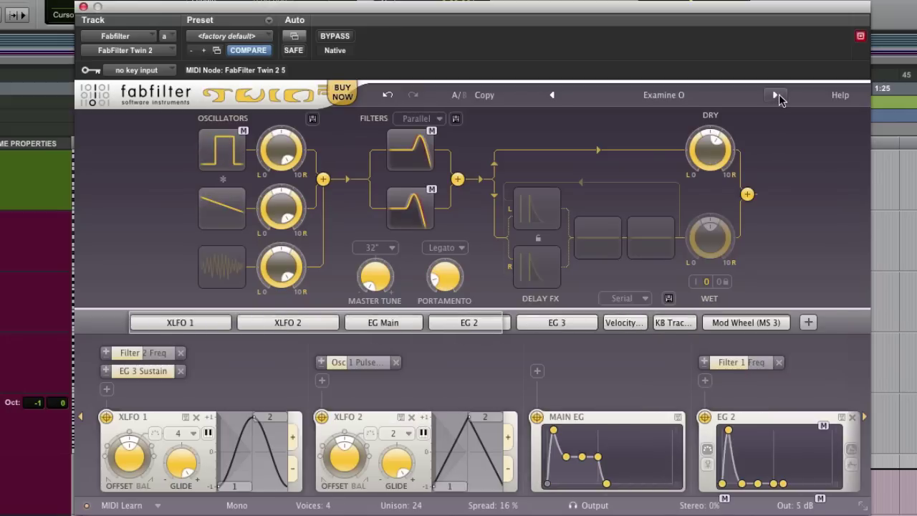
click(776, 96)
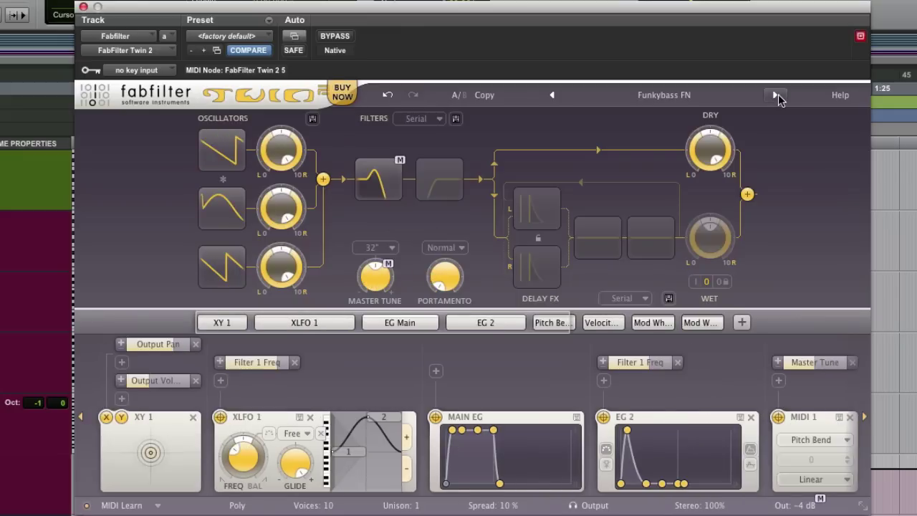
click(776, 96)
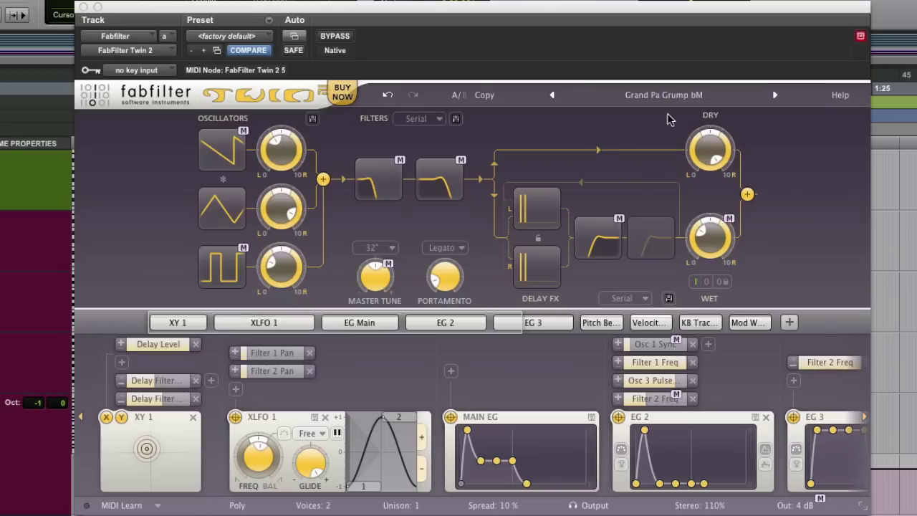
Load the Default Sound preset, then reload the Clean preset from the preset menu.
click(665, 100)
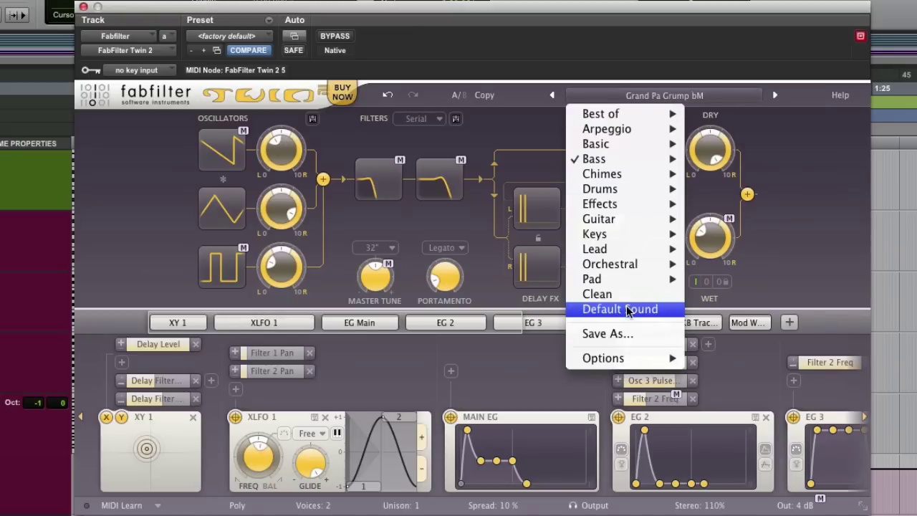
click(654, 306)
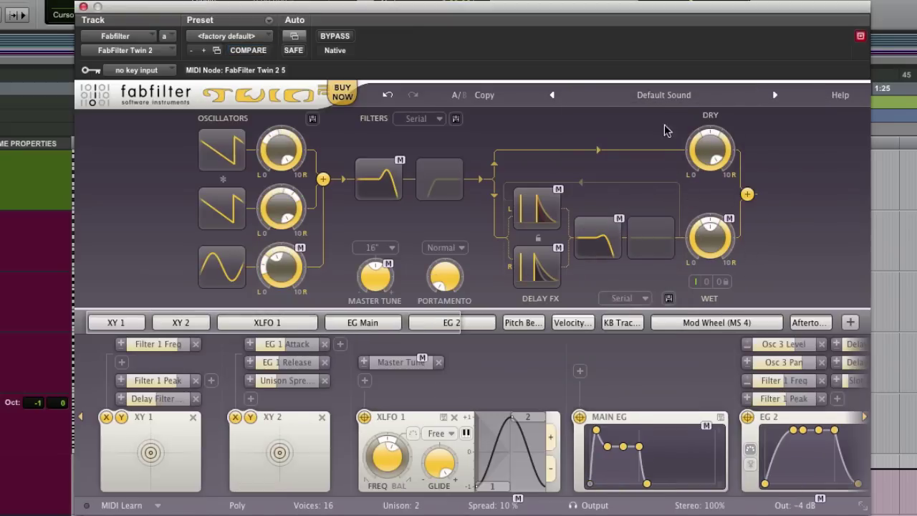
click(670, 100)
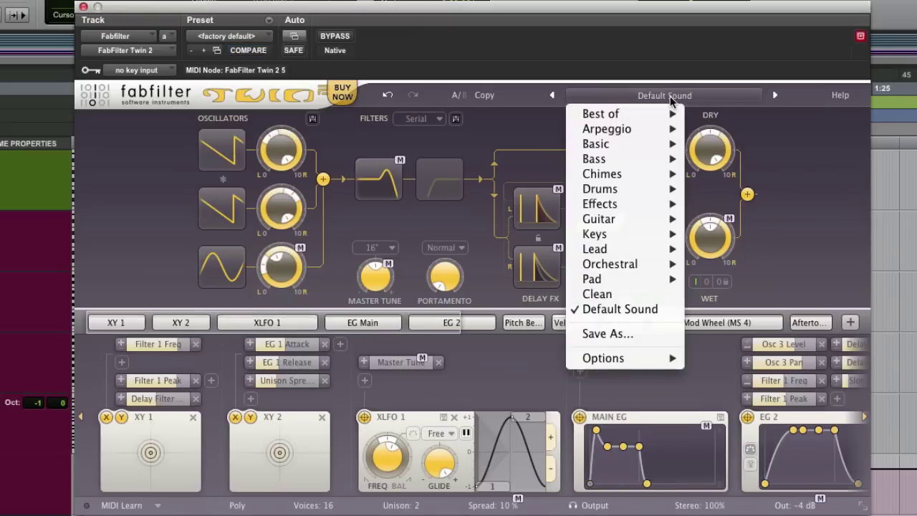
click(597, 294)
mouse_move(554, 291)
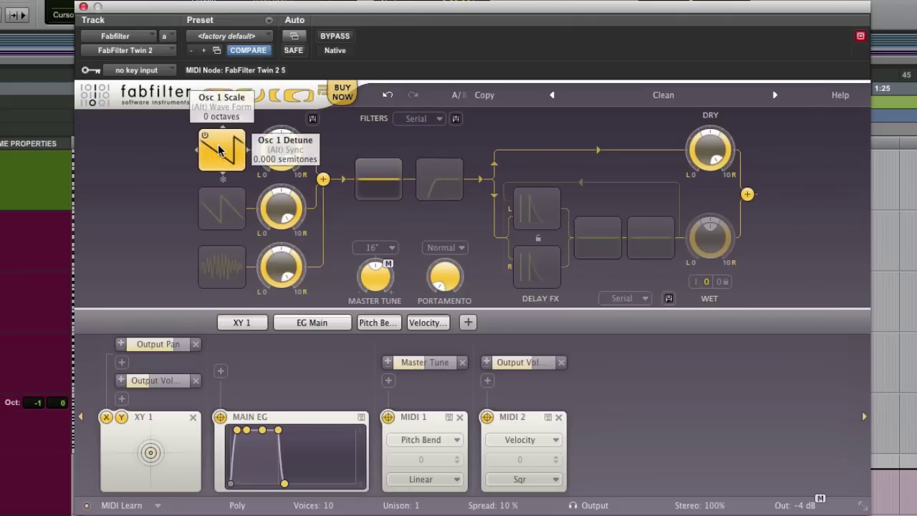
Adjust Osc 1's scale and detune, ending as a 1-octave sawtooth at 0.000 semitones, and expand the oscillator panel.
mouse_move(220, 150)
scroll(220, 150, up, 3)
mouse_move(220, 156)
mouse_down()
mouse_move(227, 109)
mouse_move(226, 162)
mouse_up()
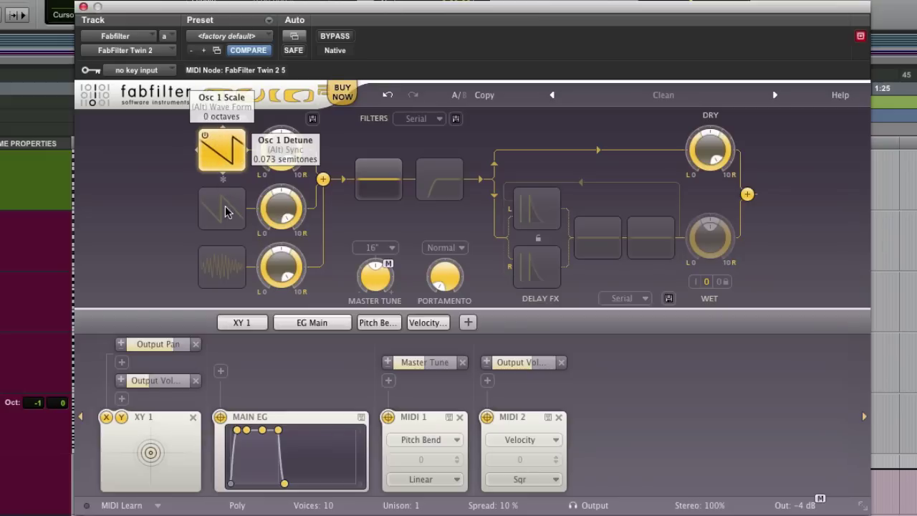
scroll(223, 156, up, 3)
mouse_move(222, 156)
mouse_down()
mouse_move(173, 158)
mouse_move(211, 158)
mouse_up()
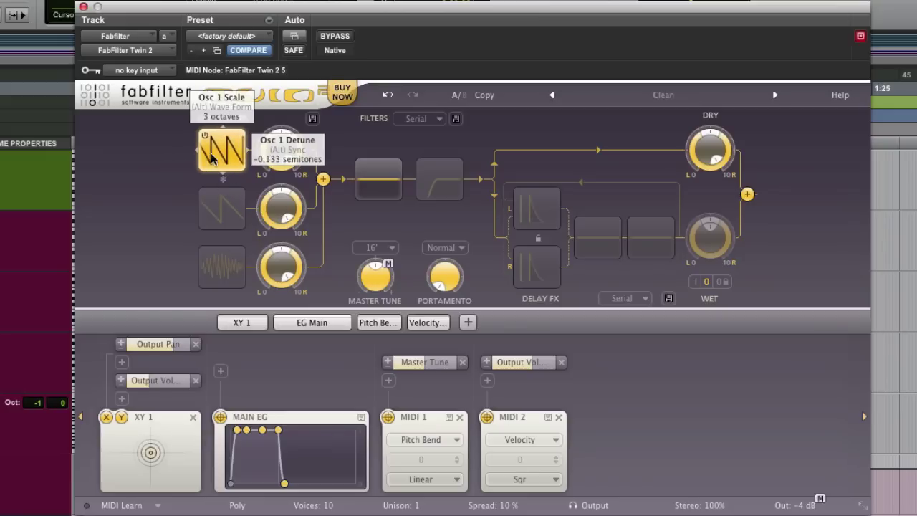
key(alt)
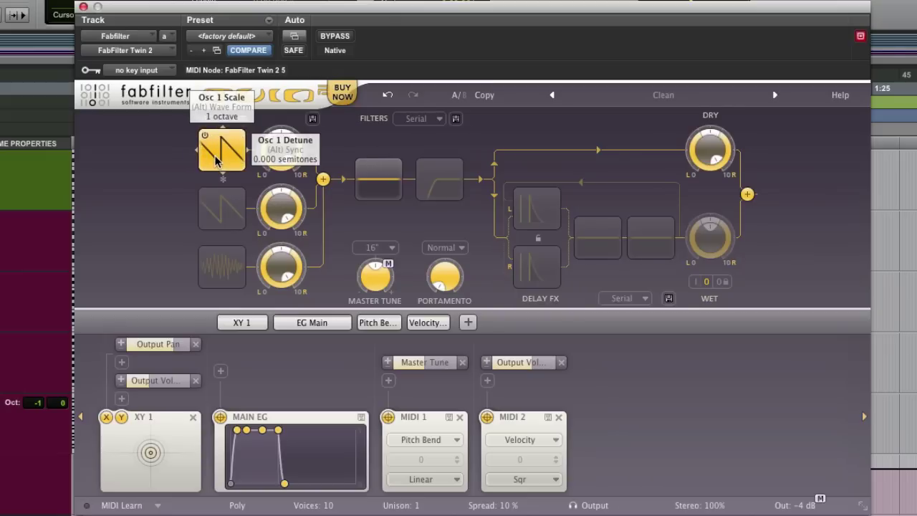
click(218, 162)
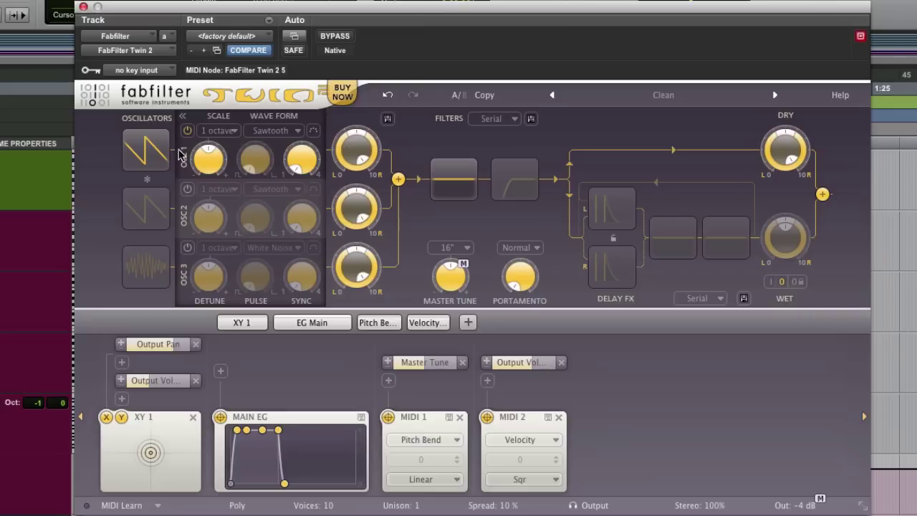
Enable oscillator 2 and detune it slightly upward to about 0.134 semitones.
click(146, 208)
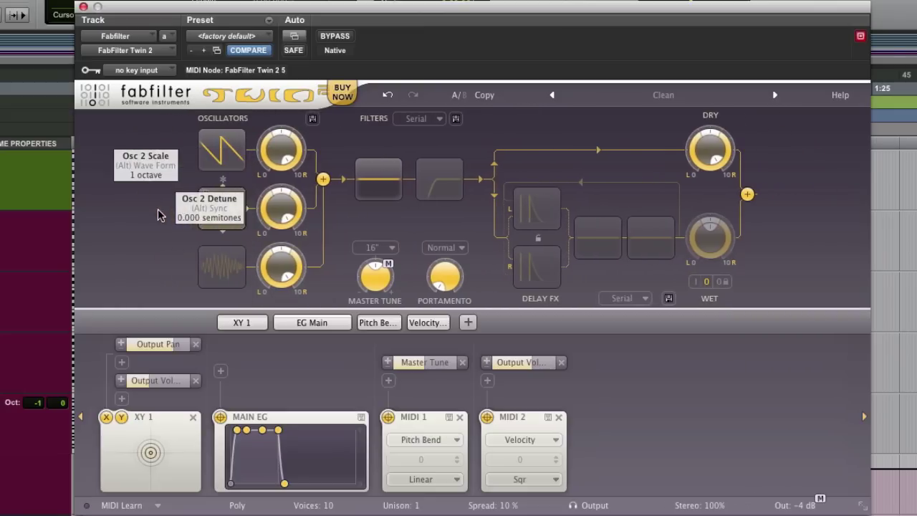
click(214, 209)
click(153, 200)
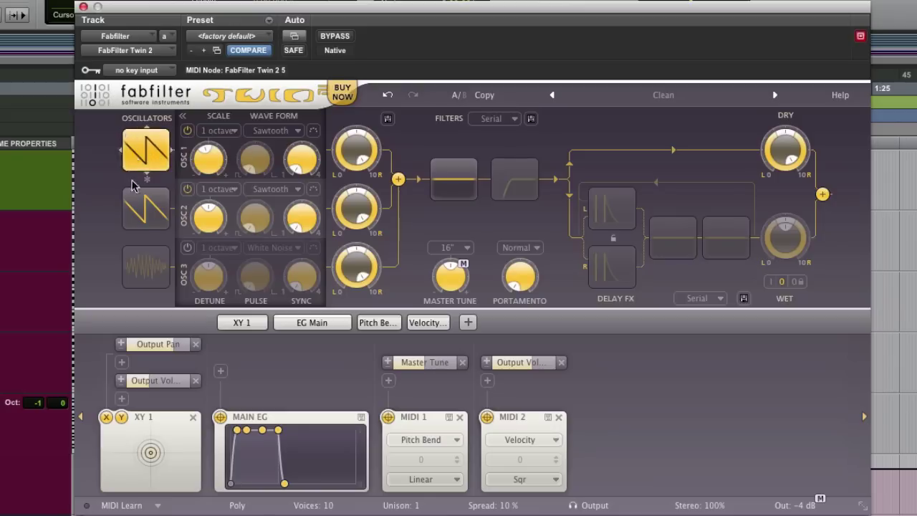
mouse_move(142, 208)
mouse_down()
mouse_move(169, 216)
mouse_move(159, 218)
mouse_up()
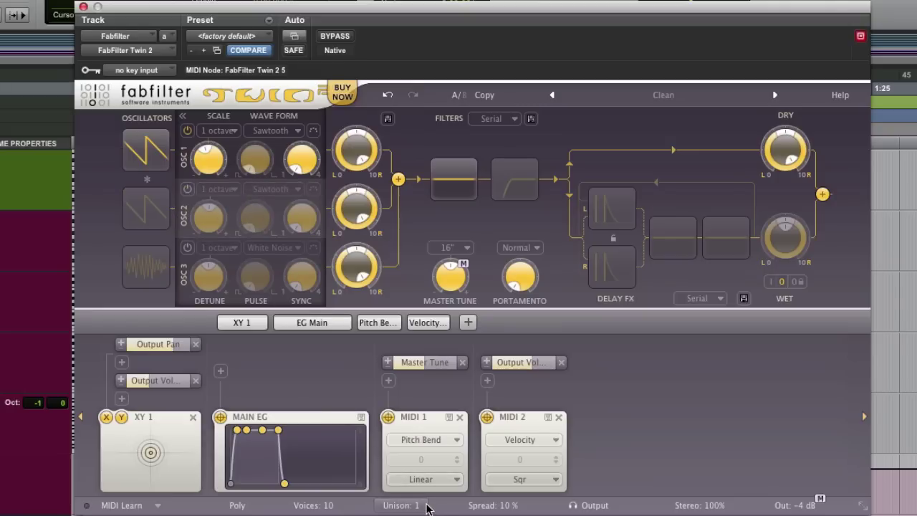
Collapse the oscillator panel and set unison to 4 voices with 36 % spread.
click(148, 152)
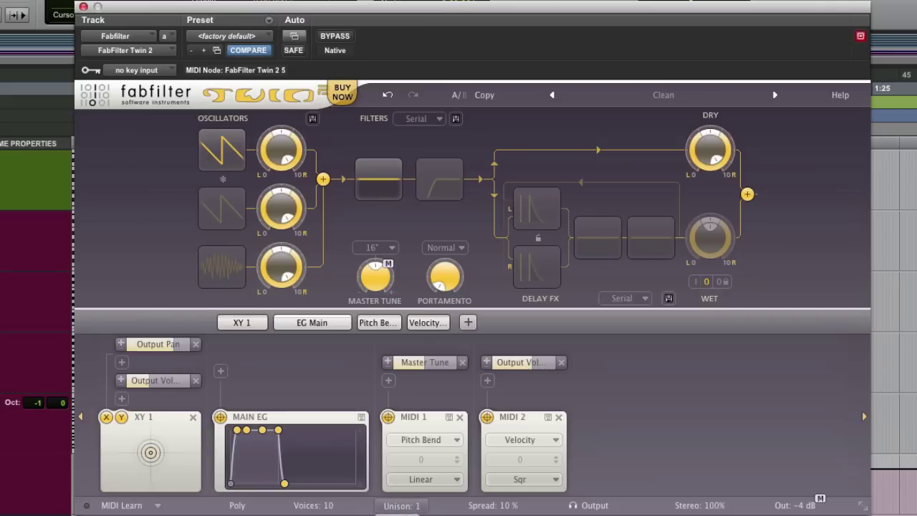
drag(401, 505, 401, 495)
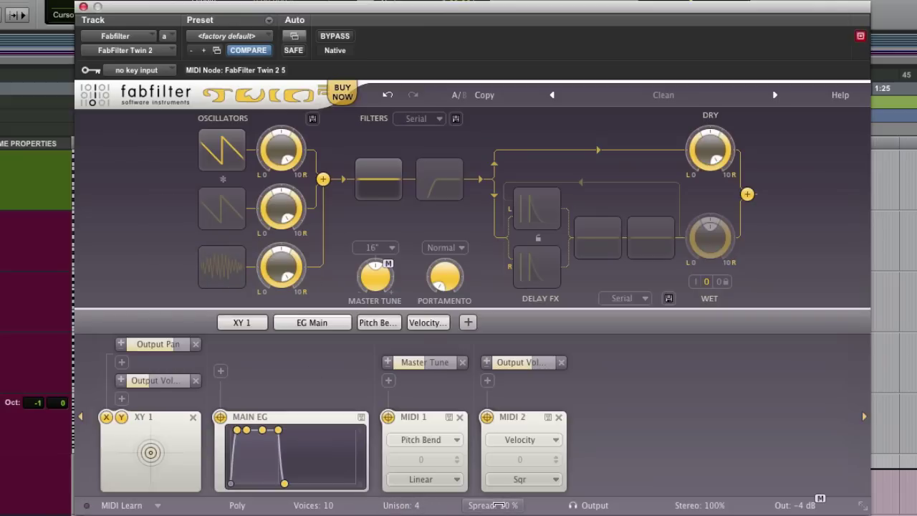
drag(497, 505, 499, 446)
Enable the delay effect and set Filter 1 to a low-pass around 10.8 kHz with little resonance.
click(695, 281)
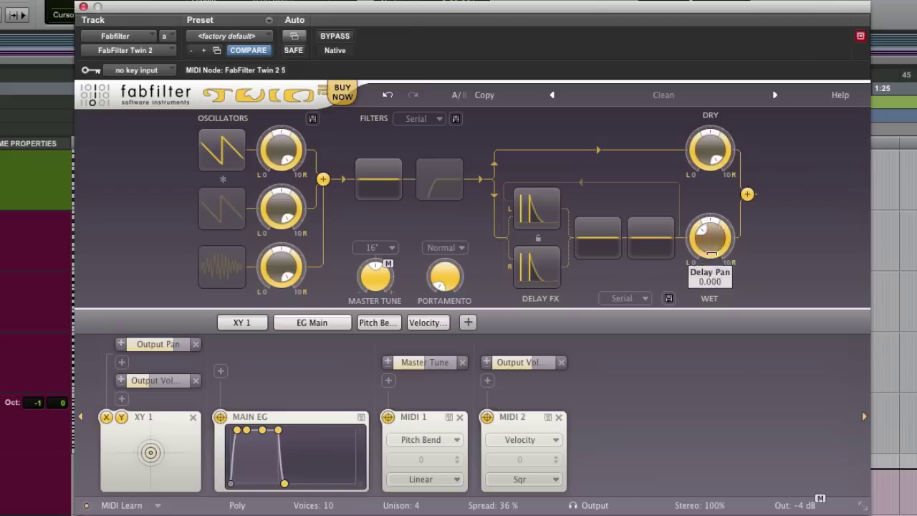
click(393, 190)
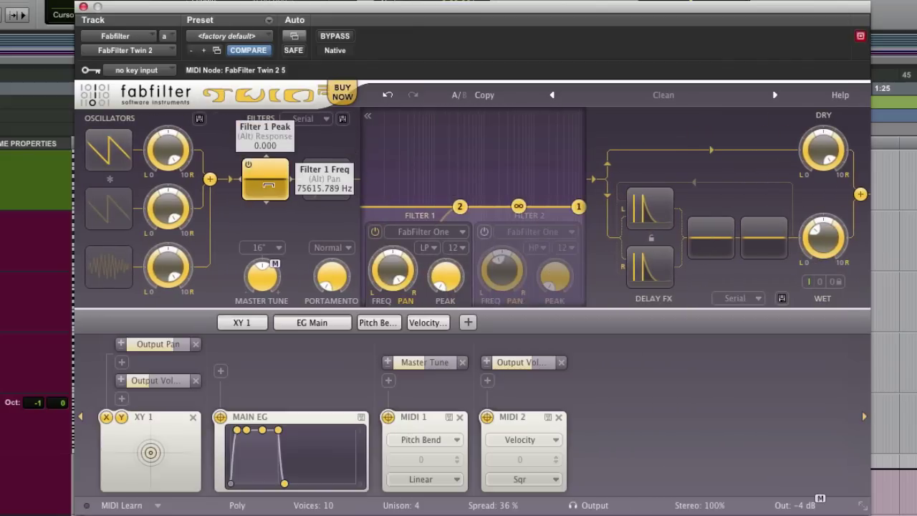
click(269, 185)
drag(380, 181, 344, 238)
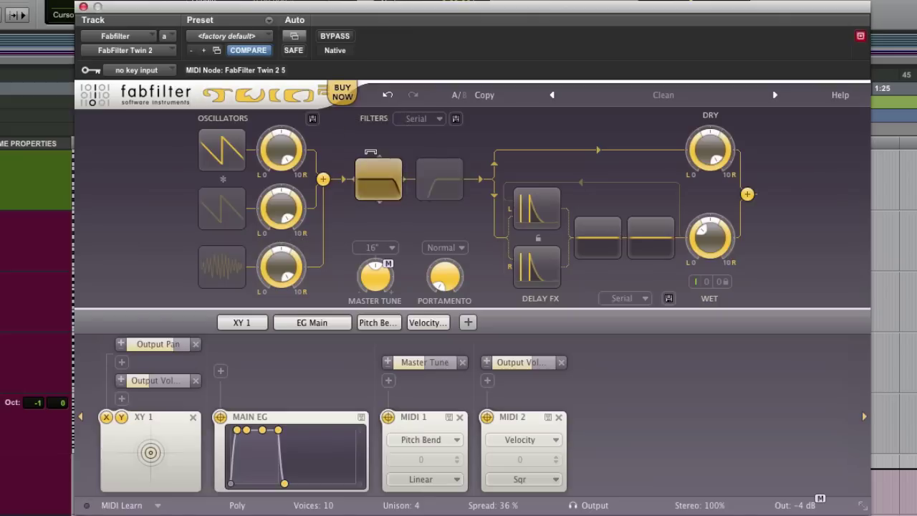
In the filter editor, shape the linked filter nodes and Filter 1 cutoff into a resonant low-pass peak.
click(378, 183)
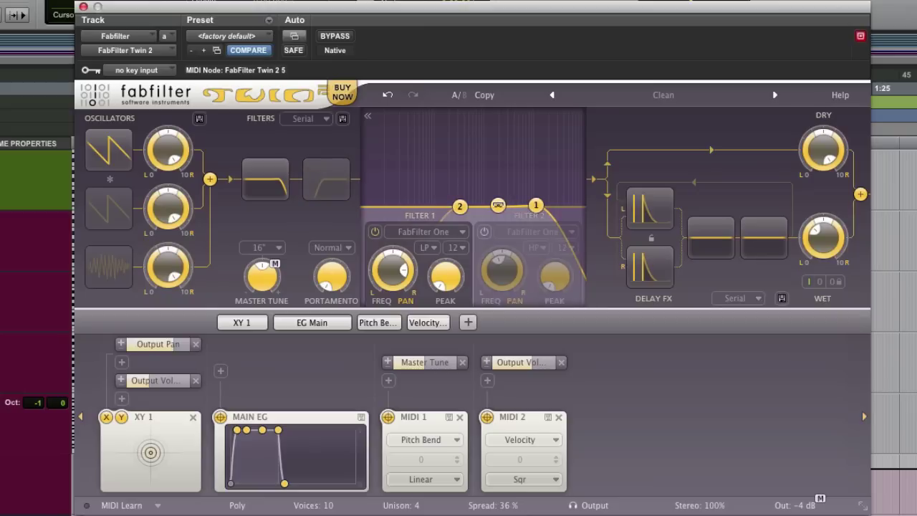
drag(498, 206, 525, 167)
drag(440, 185, 410, 133)
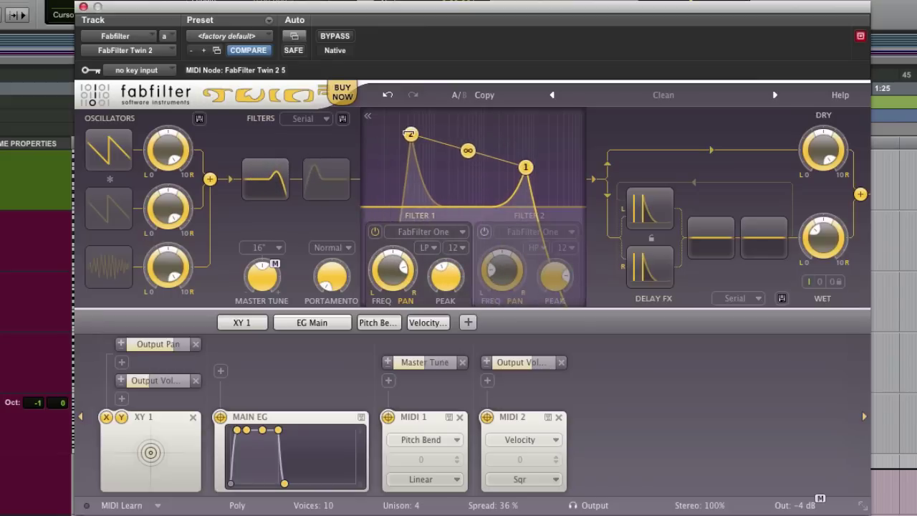
drag(466, 149, 473, 185)
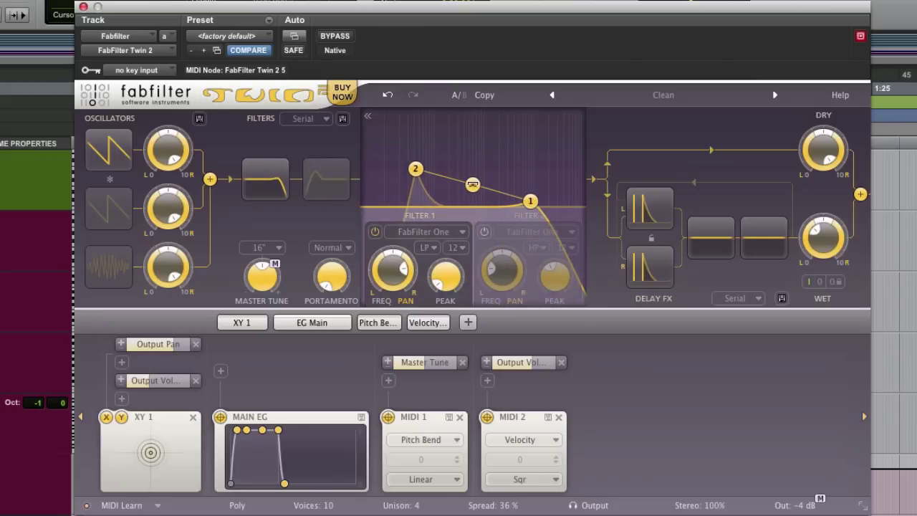
mouse_move(392, 271)
mouse_down()
mouse_move(394, 312)
mouse_move(394, 279)
mouse_up()
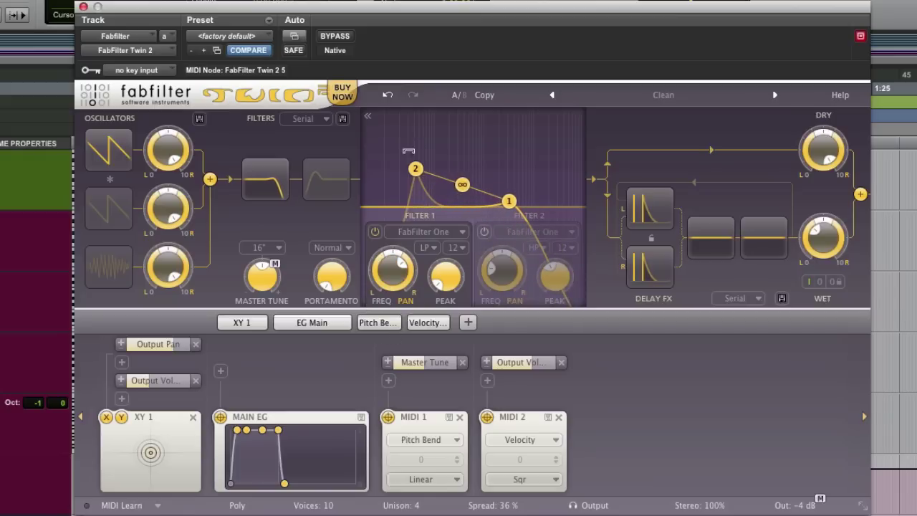
drag(415, 169, 425, 206)
drag(509, 201, 510, 178)
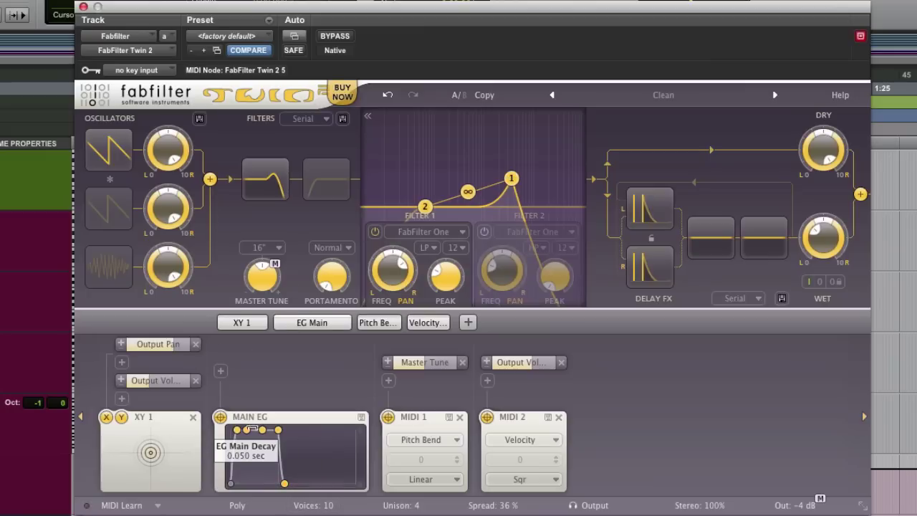
Set main envelope decay to about 3.2 s, release to 2.2 s, lower sustain, and retune Filter 1's peak and cutoff.
drag(247, 467, 253, 445)
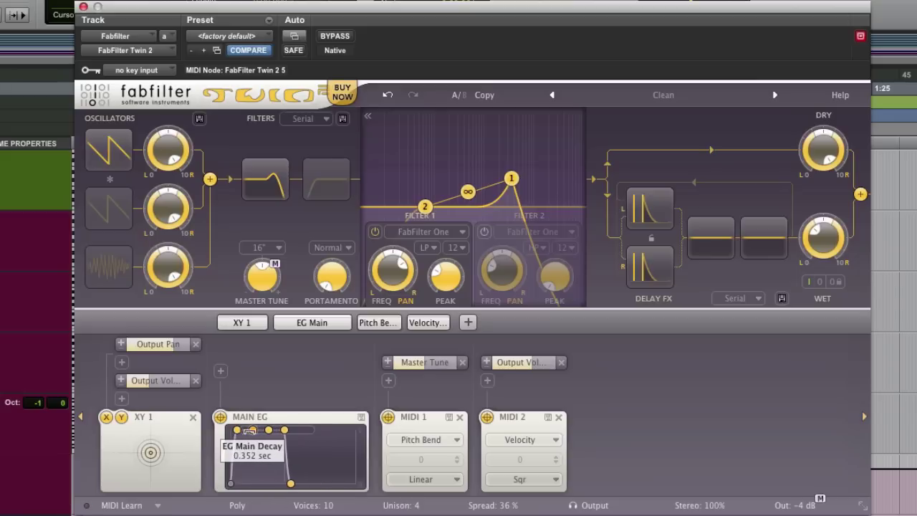
mouse_move(290, 484)
mouse_down()
mouse_move(313, 484)
mouse_move(298, 482)
mouse_up()
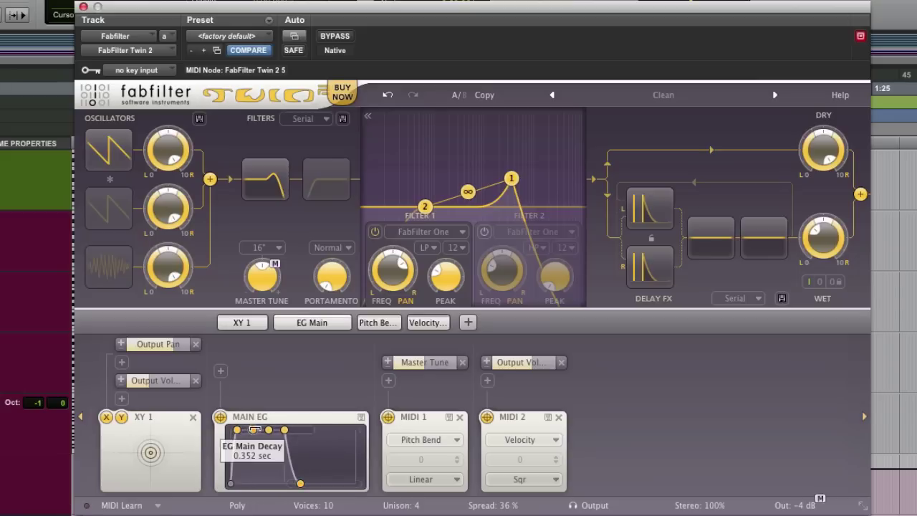
drag(268, 430, 266, 487)
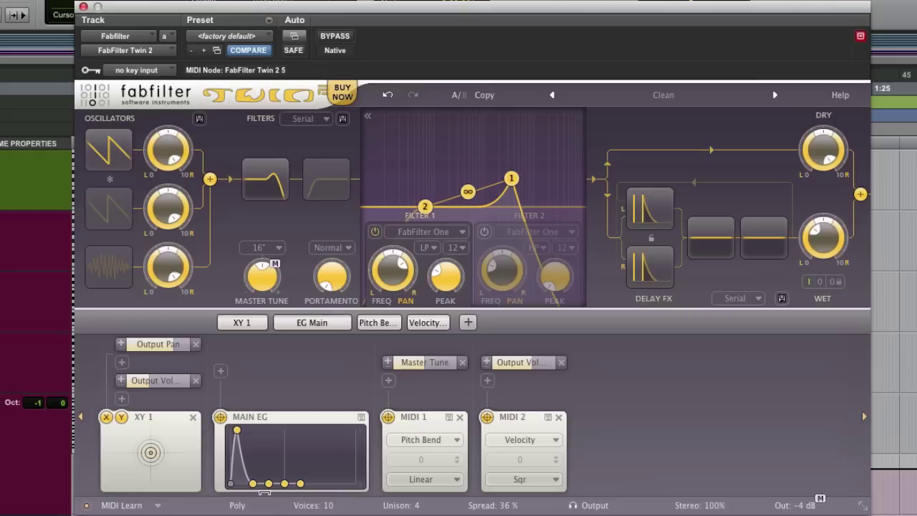
drag(511, 178, 516, 164)
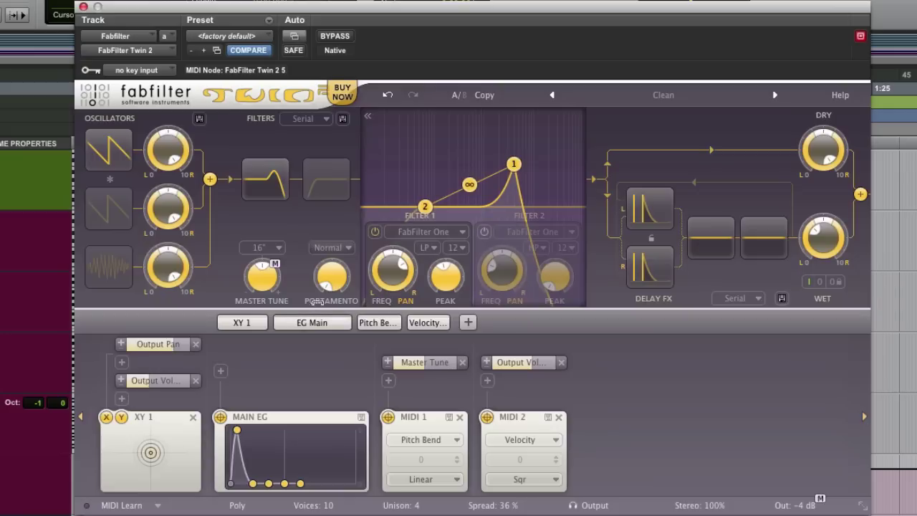
drag(250, 444, 274, 427)
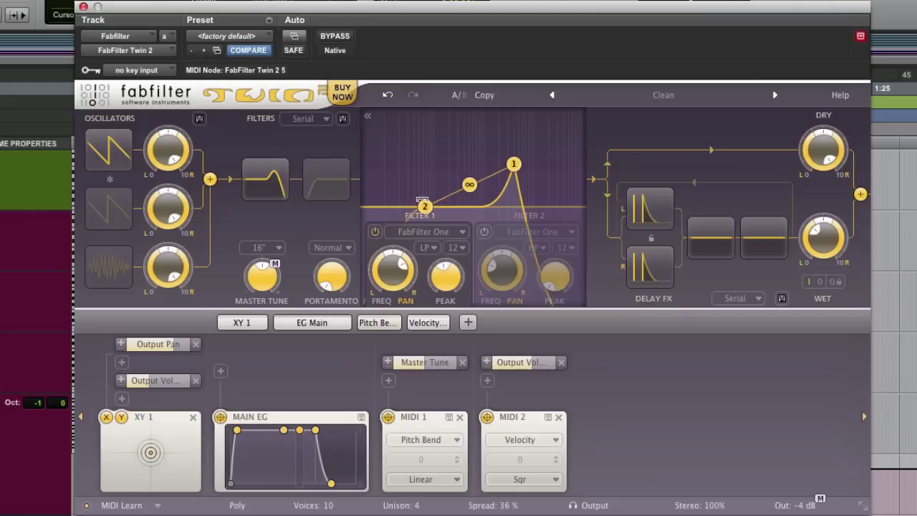
drag(266, 182, 247, 183)
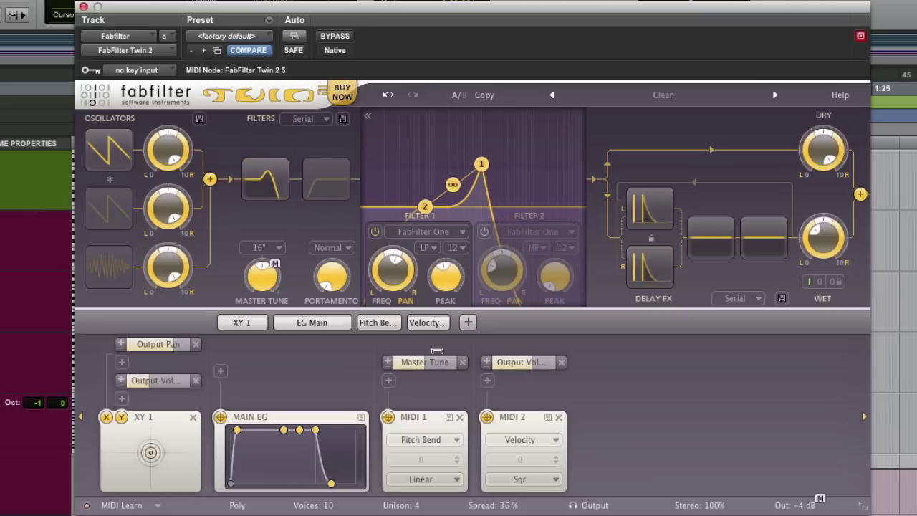
Add a new XLFO and route it to Filter 2's frequency.
click(470, 322)
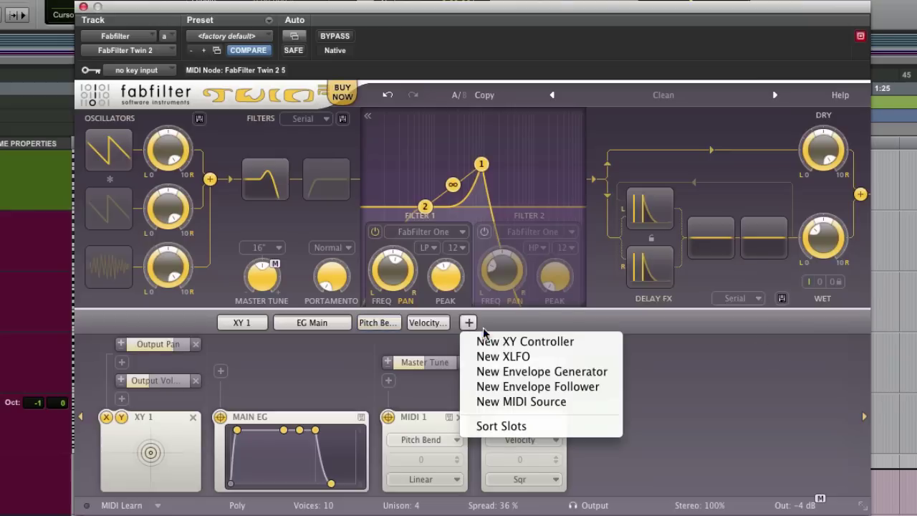
click(568, 361)
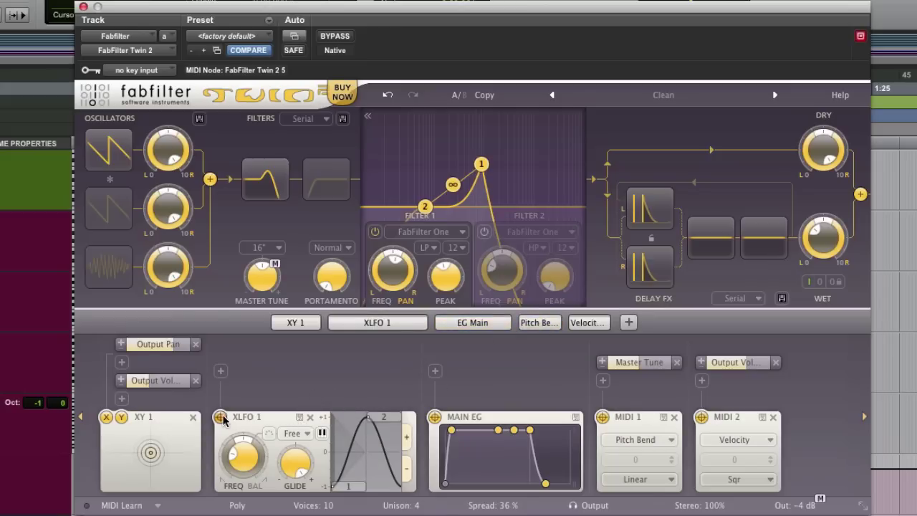
drag(220, 417, 504, 279)
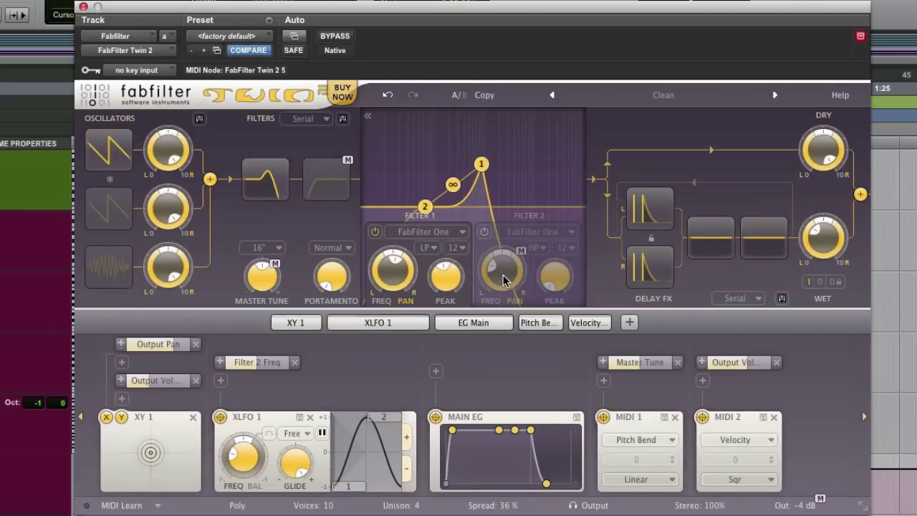
Set XLFO 1's rate to about 8.9 Hz and deepen its Filter 2 modulation level.
drag(243, 459, 279, 439)
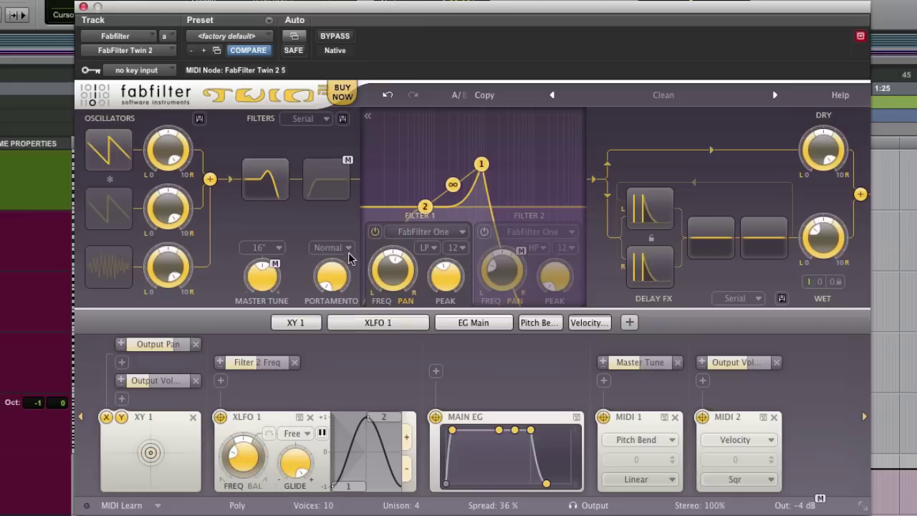
drag(482, 167, 488, 247)
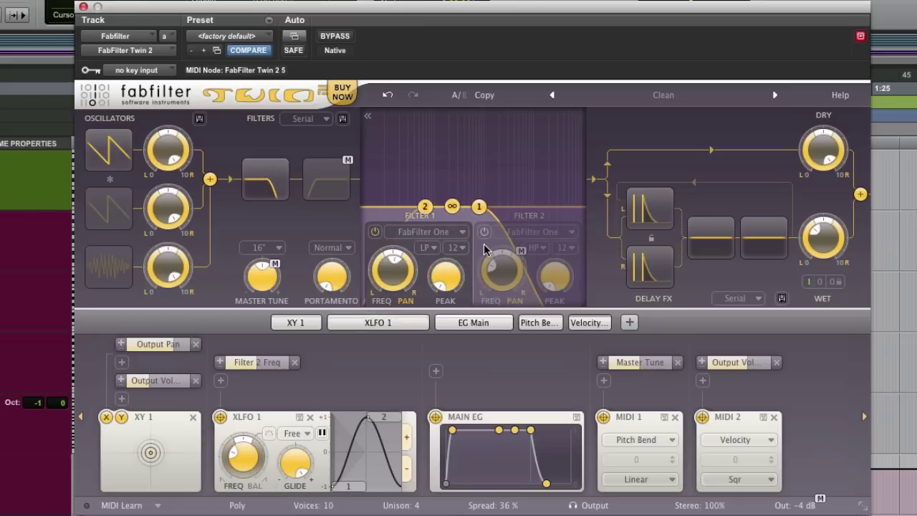
drag(257, 446, 250, 495)
drag(248, 362, 339, 375)
drag(244, 457, 276, 335)
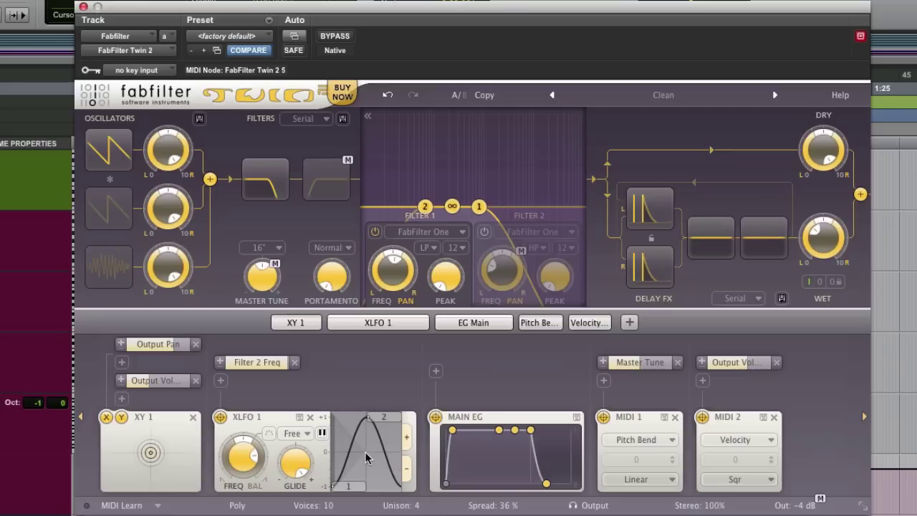
Route XLFO 1 to Filter 1 frequency at about 6 Hz and lower Filter 2's cutoff.
drag(221, 421, 392, 269)
drag(243, 453, 242, 513)
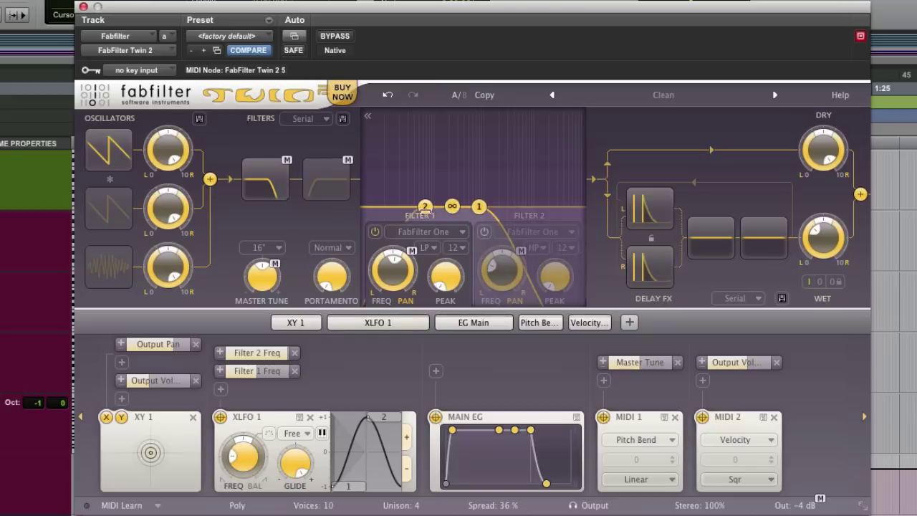
mouse_move(425, 210)
mouse_down()
mouse_move(398, 208)
mouse_move(448, 199)
mouse_move(428, 209)
mouse_up()
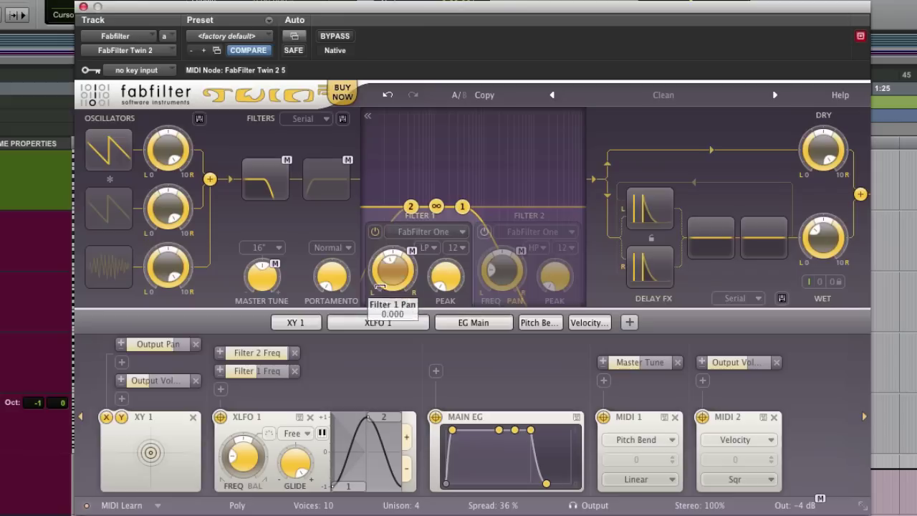
Raise the Filter 1 Freq modulation amount to 0.571 and set XLFO 1 to about 3.23 Hz.
mouse_move(259, 371)
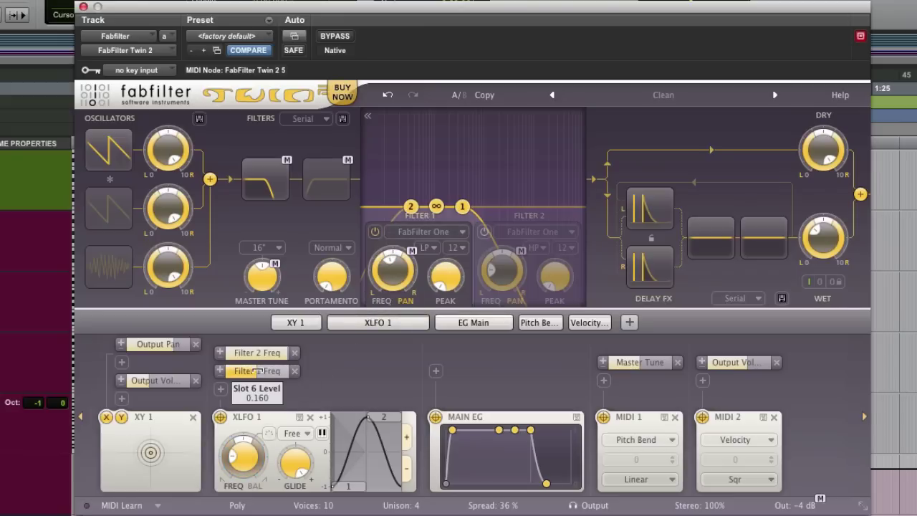
drag(259, 370, 285, 370)
drag(243, 458, 250, 402)
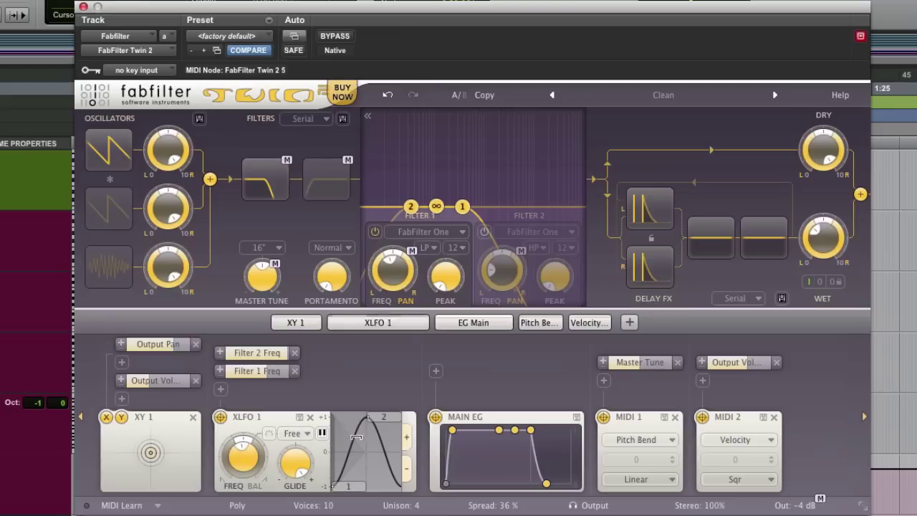
Make XLFO 1 a square-like 28.5 Hz wave, set main sustain to -7.65 dB, add slight Filter 1 resonance.
drag(295, 462, 294, 494)
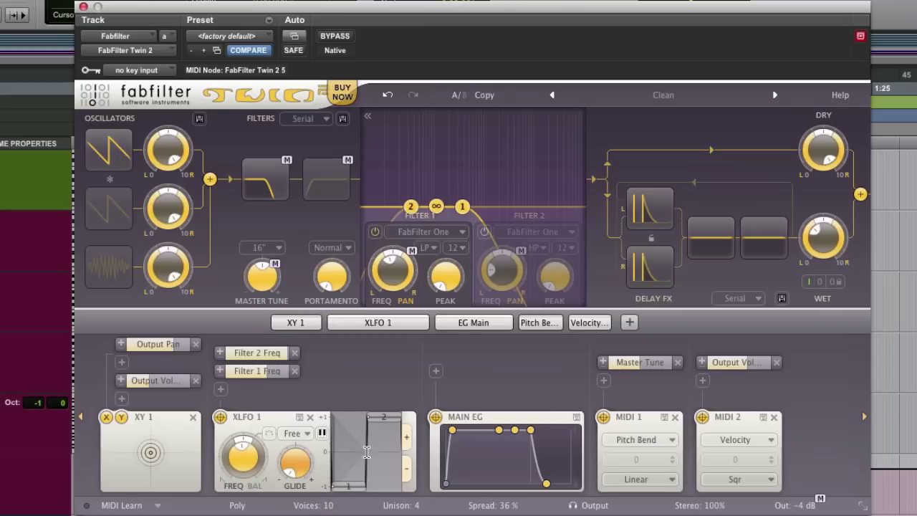
mouse_move(243, 460)
mouse_down()
mouse_move(250, 439)
mouse_move(248, 457)
mouse_up()
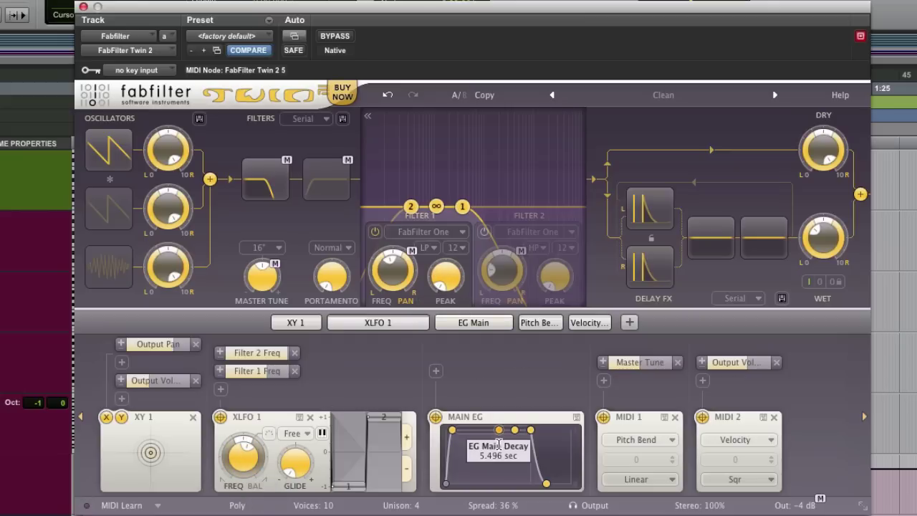
drag(499, 431, 475, 481)
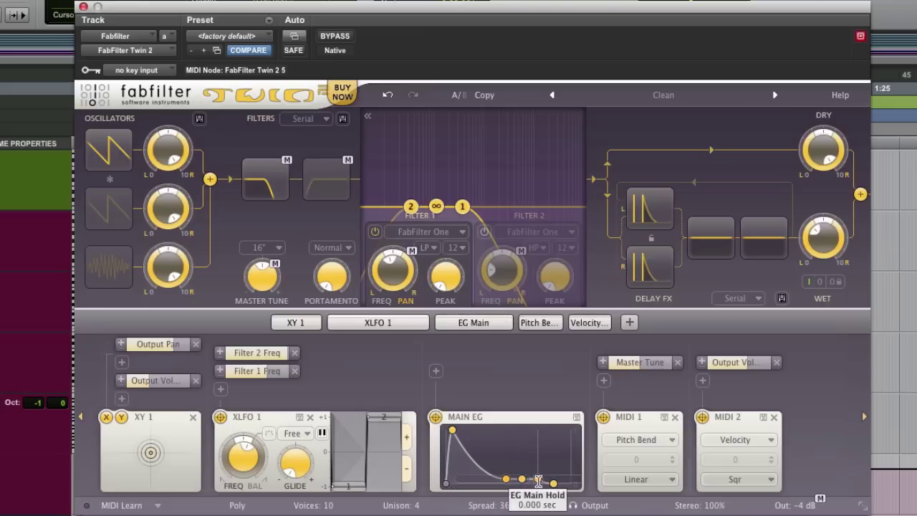
drag(538, 481, 538, 458)
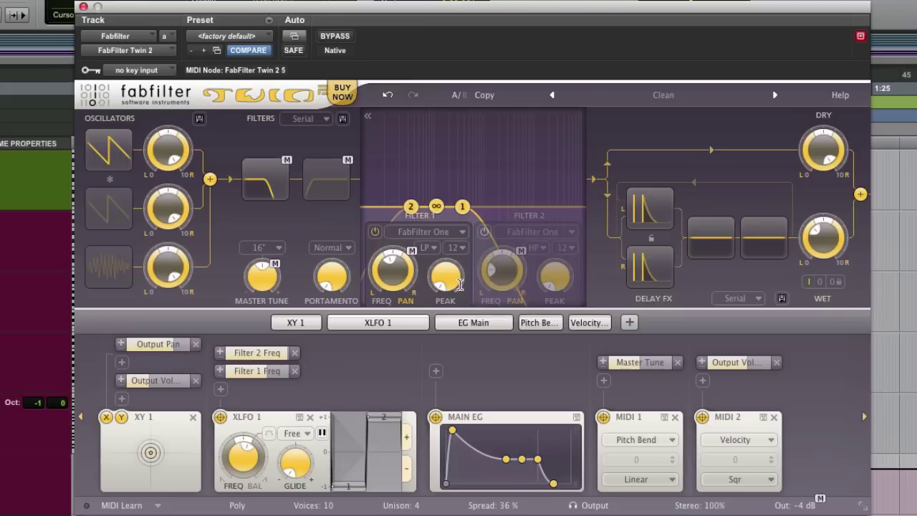
drag(459, 285, 453, 259)
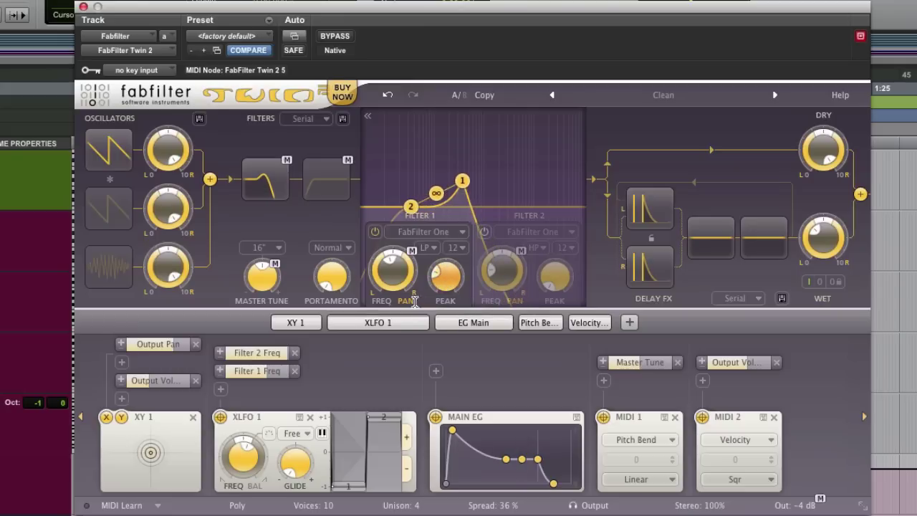
Tempo-sync XLFO 1, trying 1/2 then 1/4, with its frequency offset raised to 1.410.
click(293, 434)
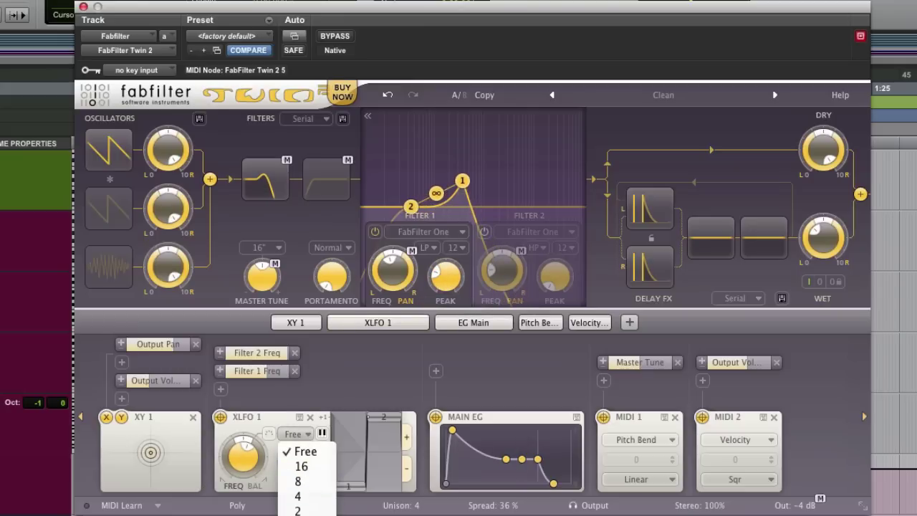
click(298, 514)
mouse_move(244, 440)
mouse_down()
mouse_move(247, 406)
mouse_move(249, 503)
mouse_move(249, 452)
mouse_up()
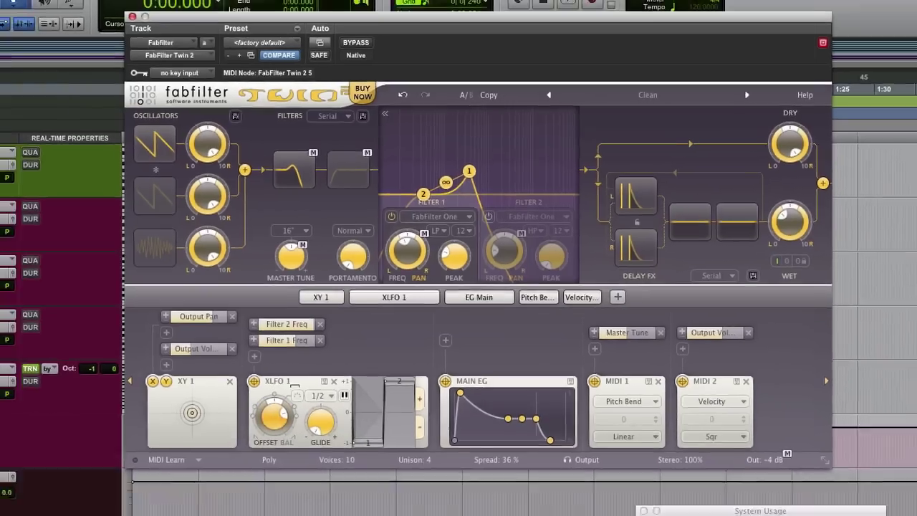
drag(274, 416, 274, 411)
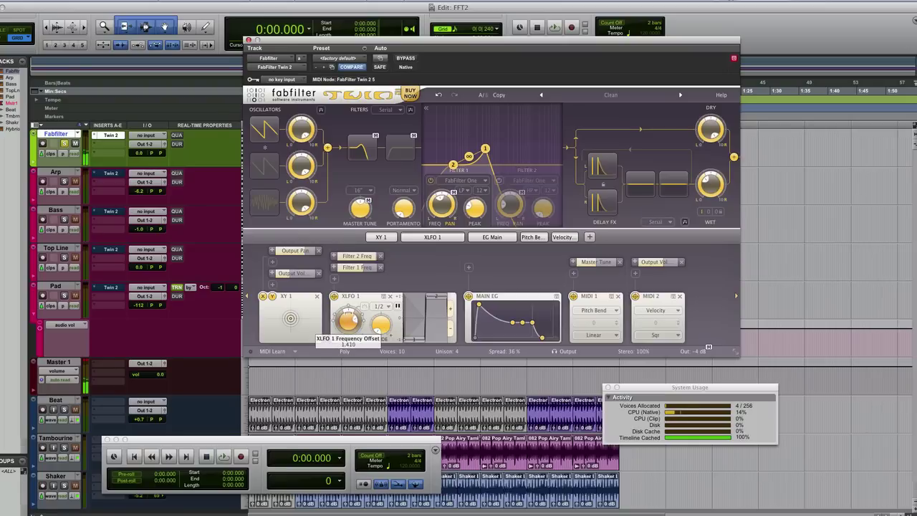
click(381, 307)
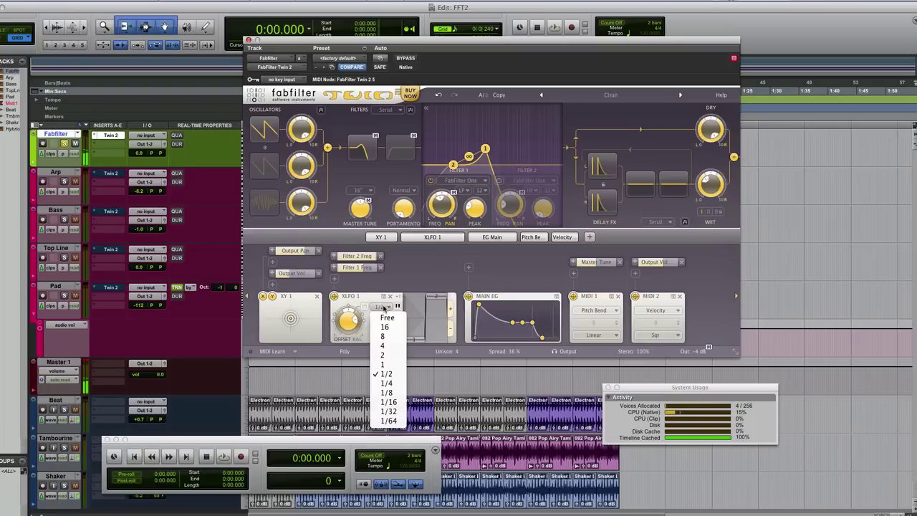
click(387, 383)
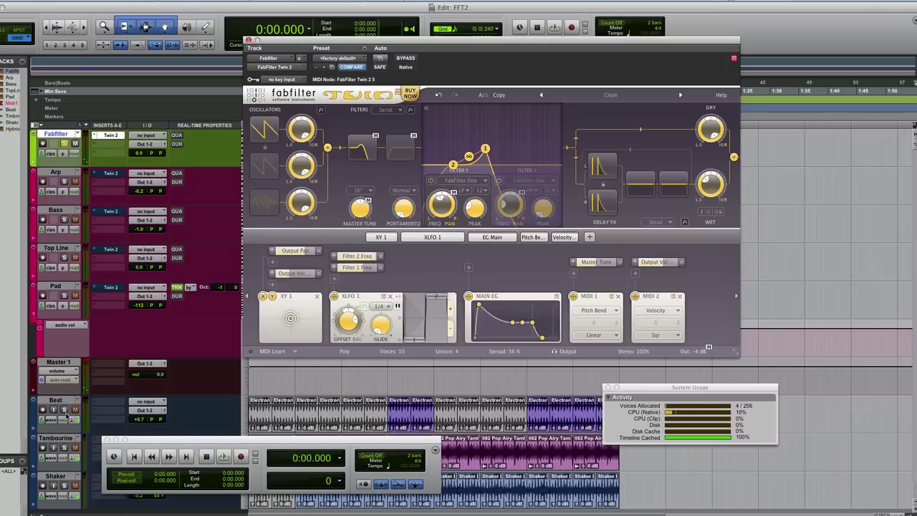
Solo the Beat track and briefly play the song.
click(64, 410)
key(space)
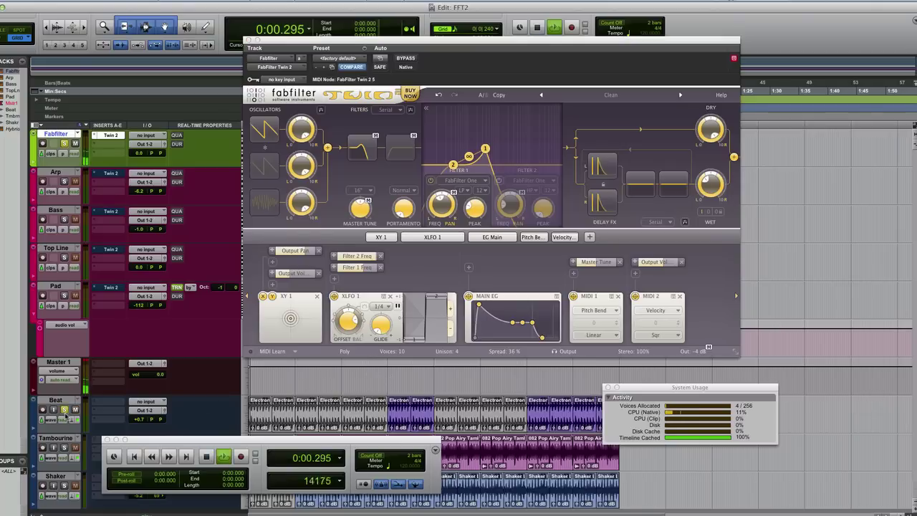
key(space)
Loop the 0:24–0:28 Beat clip while setting XLFO 1 glide to 0.345 and main sustain to -INF dB.
click(399, 428)
key(space)
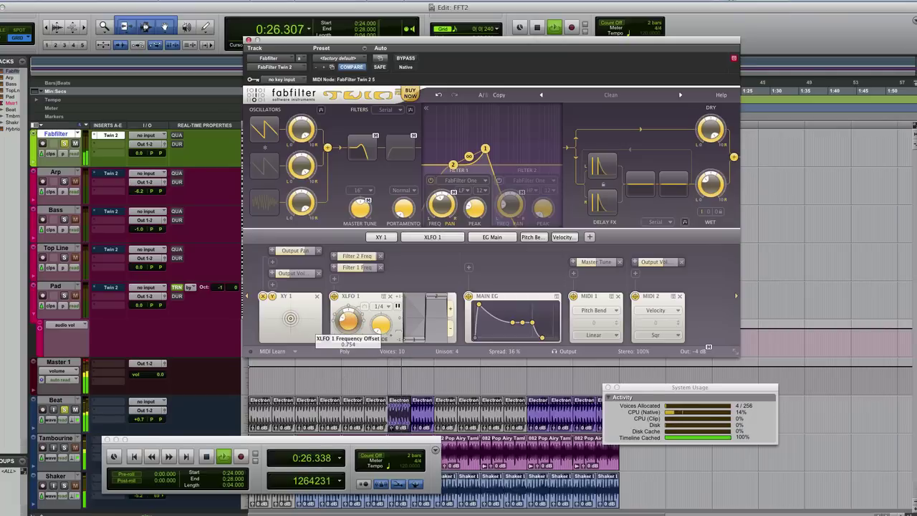
drag(381, 327, 381, 287)
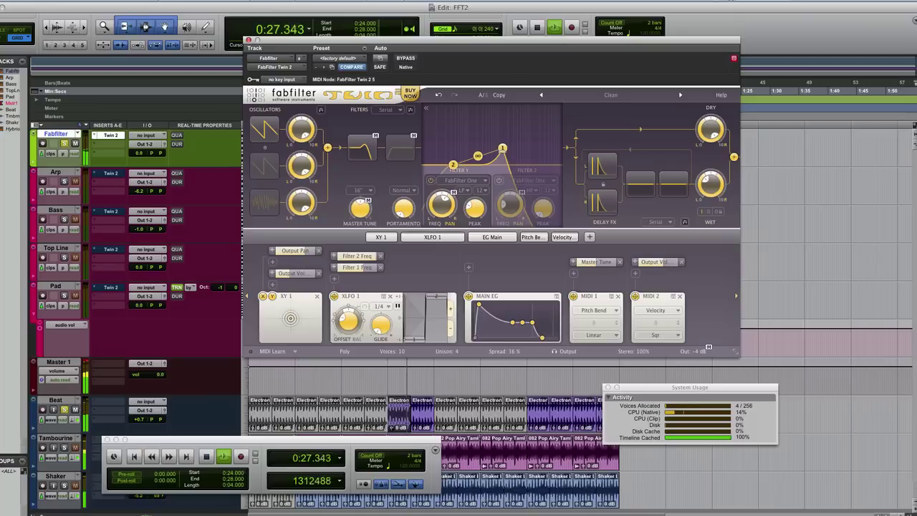
mouse_move(513, 322)
mouse_down()
mouse_move(513, 339)
mouse_move(505, 337)
mouse_up()
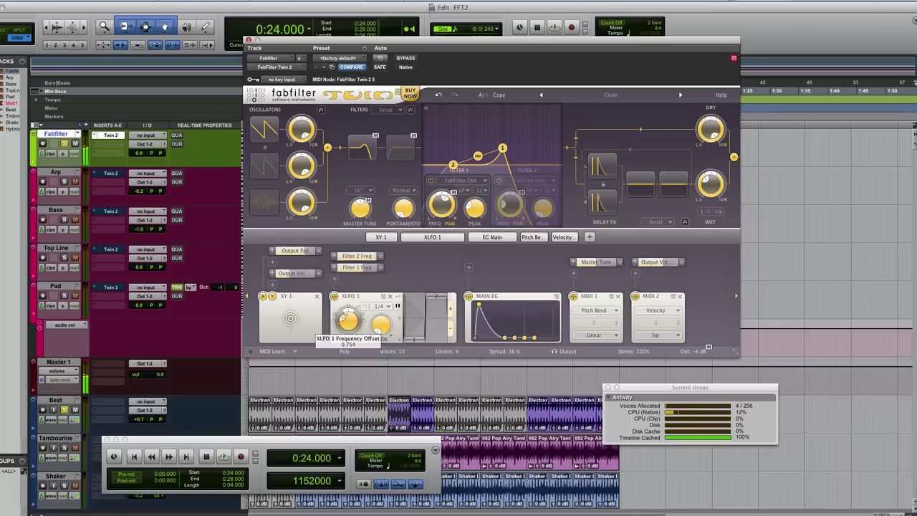
Target the XLFO 1 Frequency Offset with MIDI Learn, then set the XLFO 1 sync to Free.
mouse_move(345, 317)
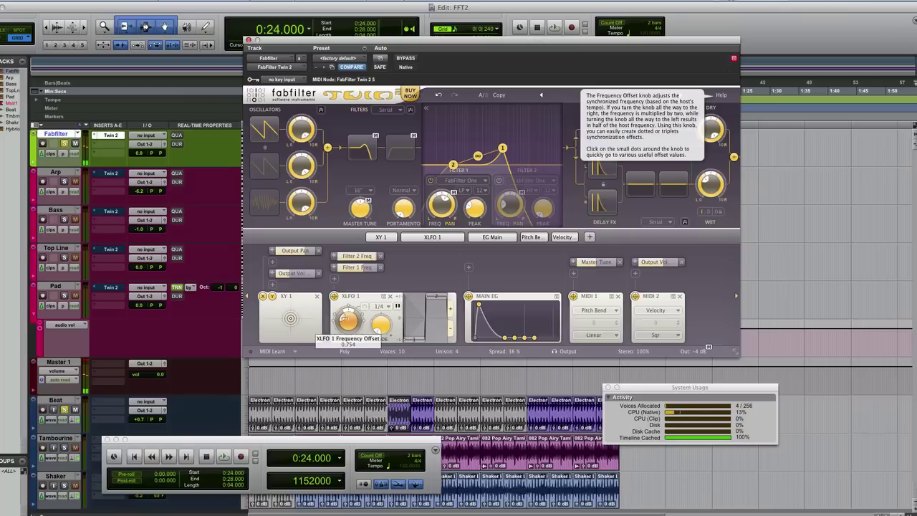
click(272, 351)
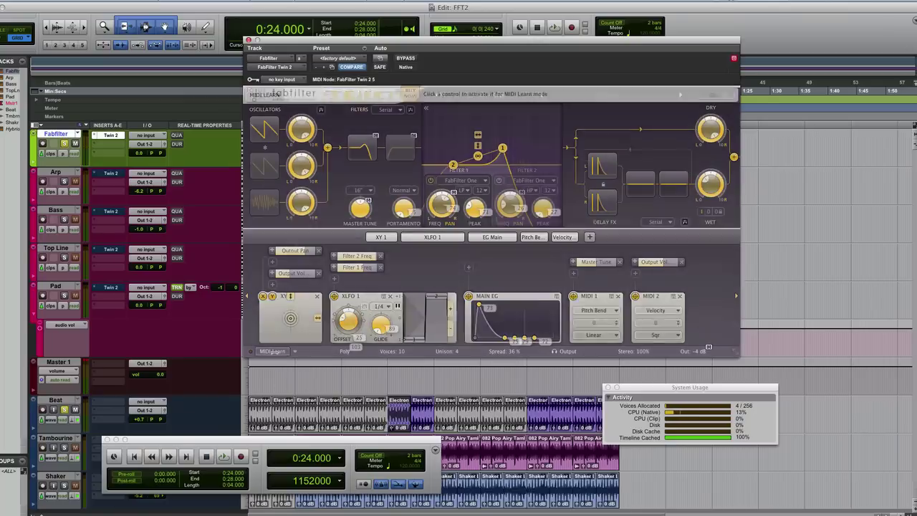
click(349, 321)
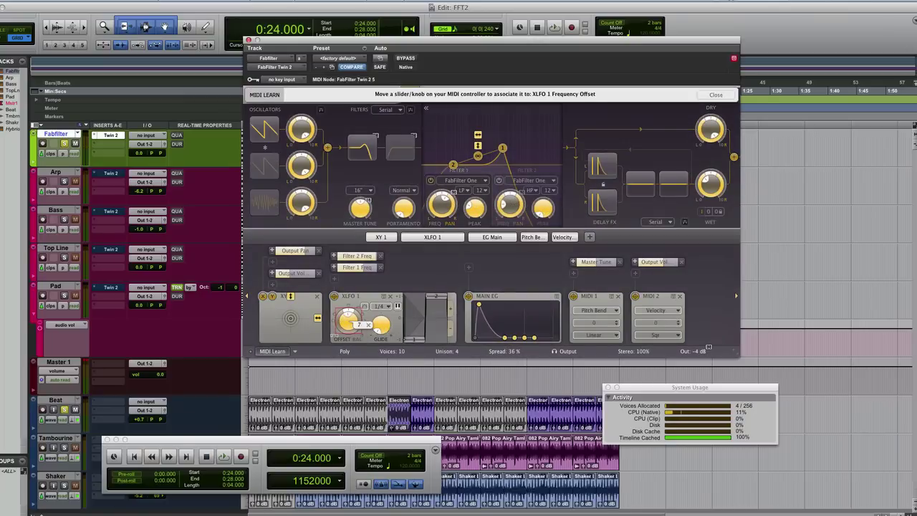
click(272, 352)
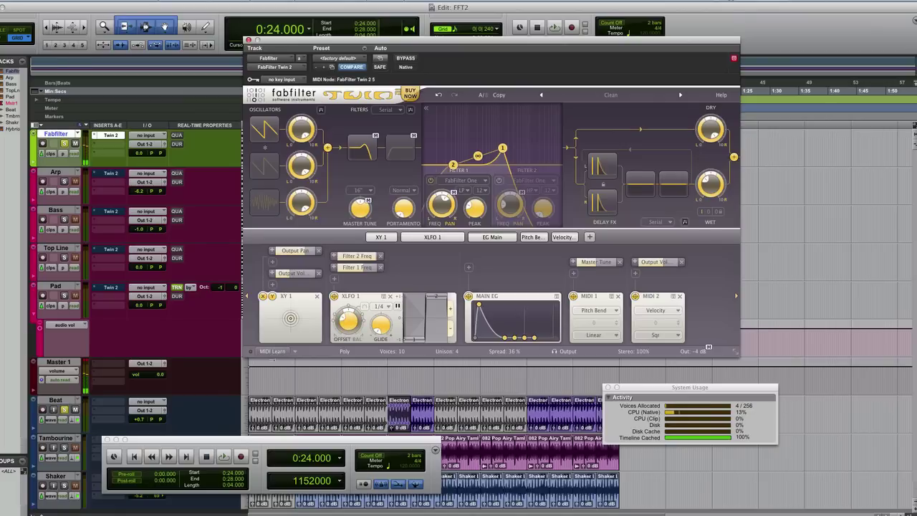
click(380, 306)
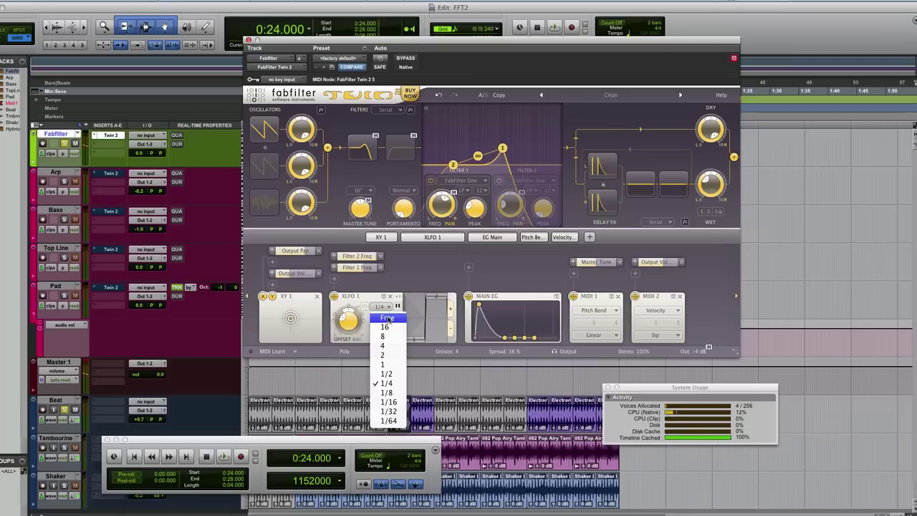
click(387, 320)
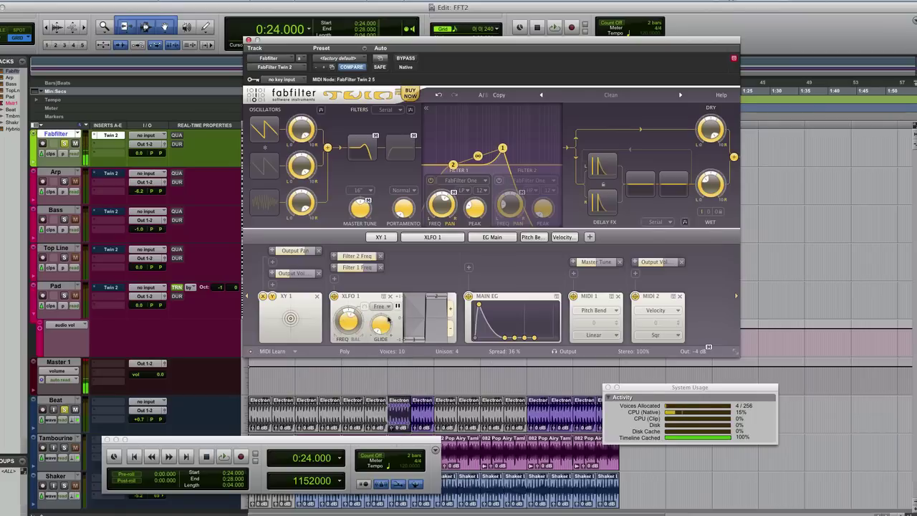
Target the XLFO 1 Frequency knob with MIDI Learn, then exit MIDI Learn mode.
mouse_move(349, 322)
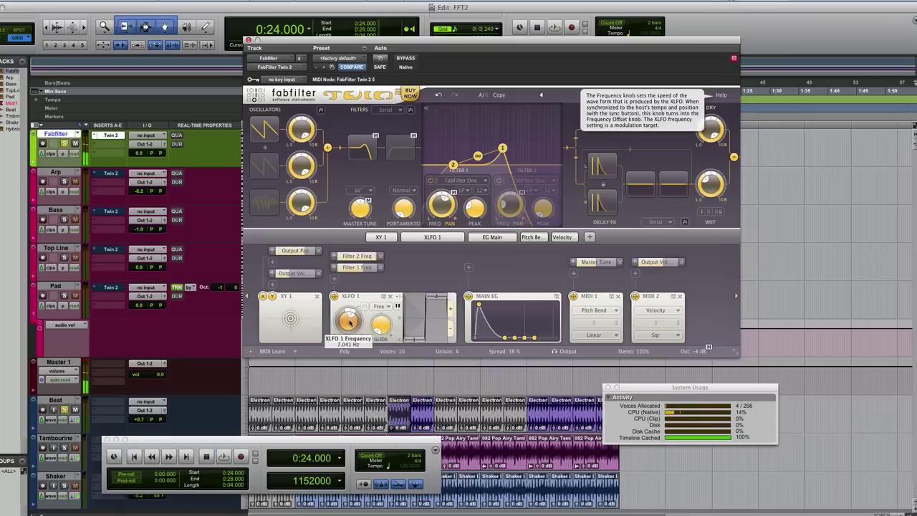
click(272, 352)
click(347, 322)
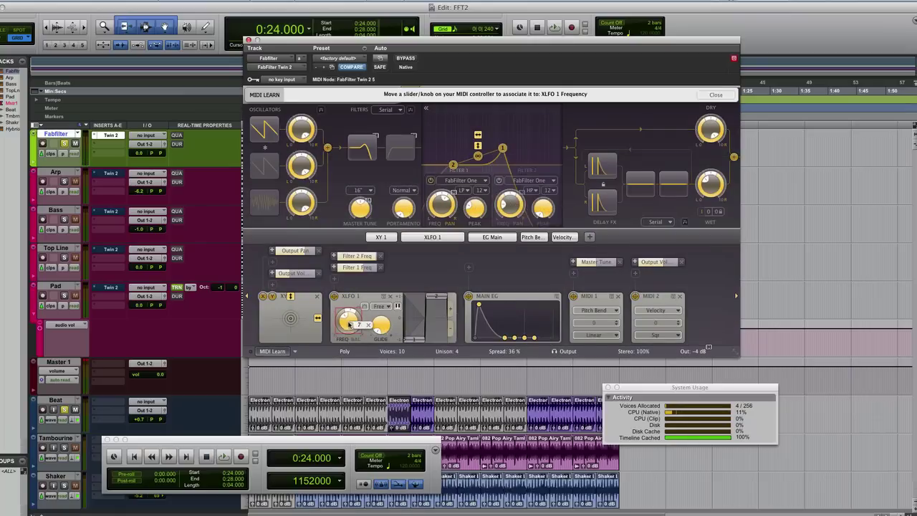
click(280, 354)
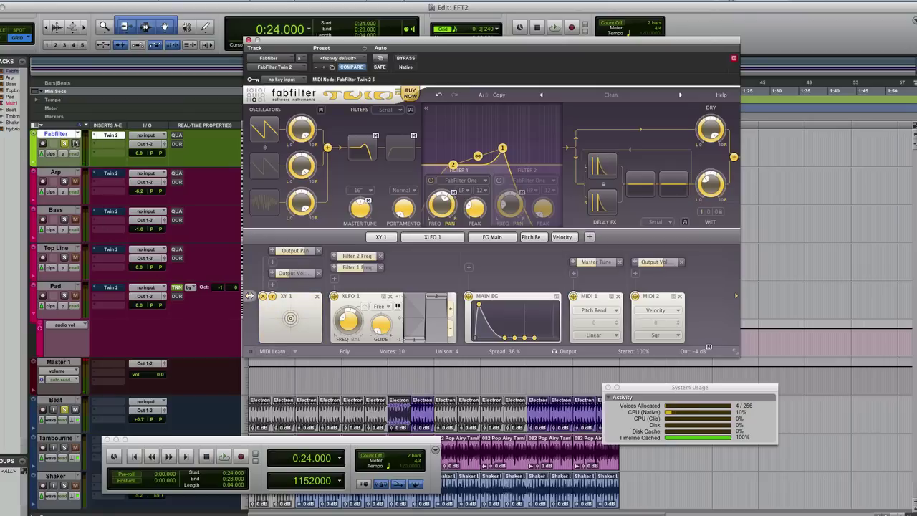
Hide and deactivate the Fabfilter track, unsolo Beat, and close its Twin 2 window.
click(66, 143)
right_click(68, 138)
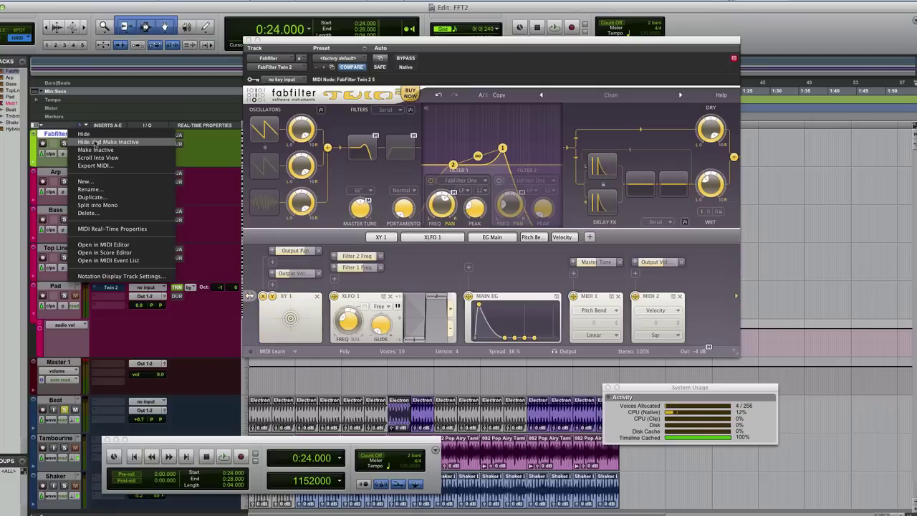
click(96, 144)
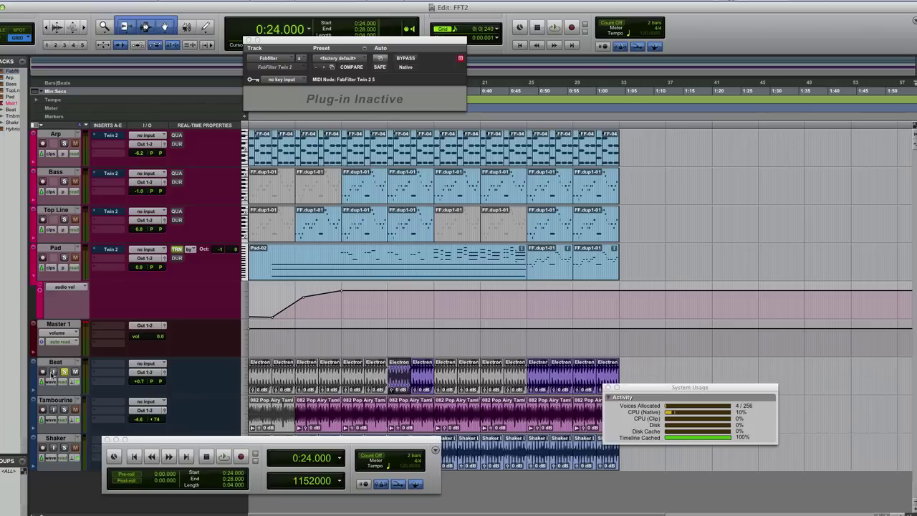
click(65, 372)
click(249, 40)
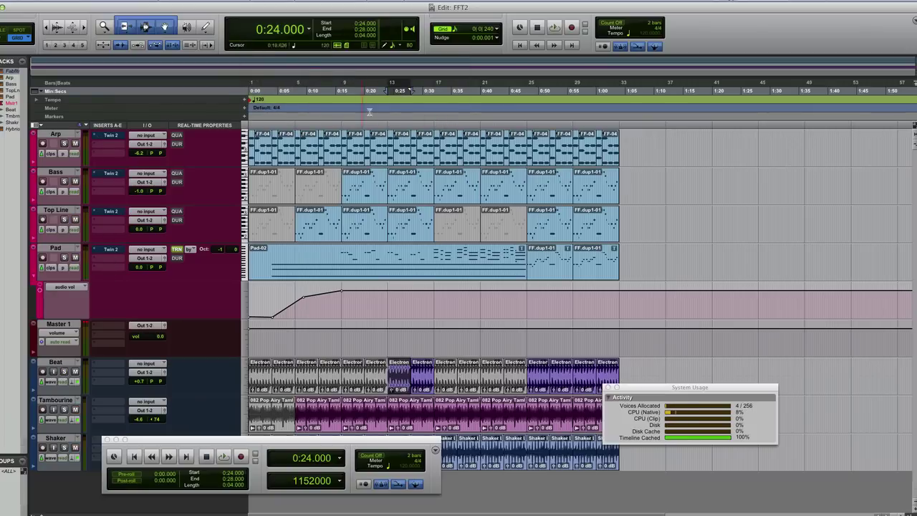
Set the Playback Engine H/W Buffer Size to 1024 samples and confirm.
click(322, 2)
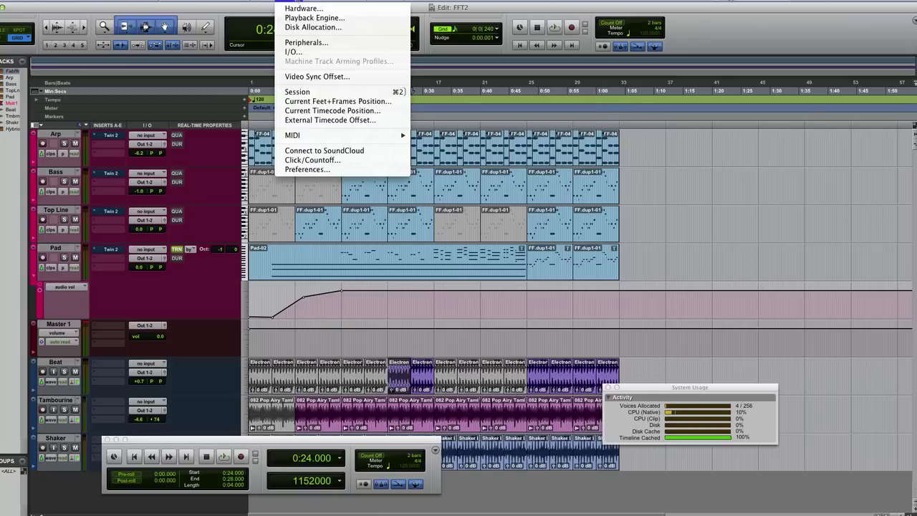
click(324, 17)
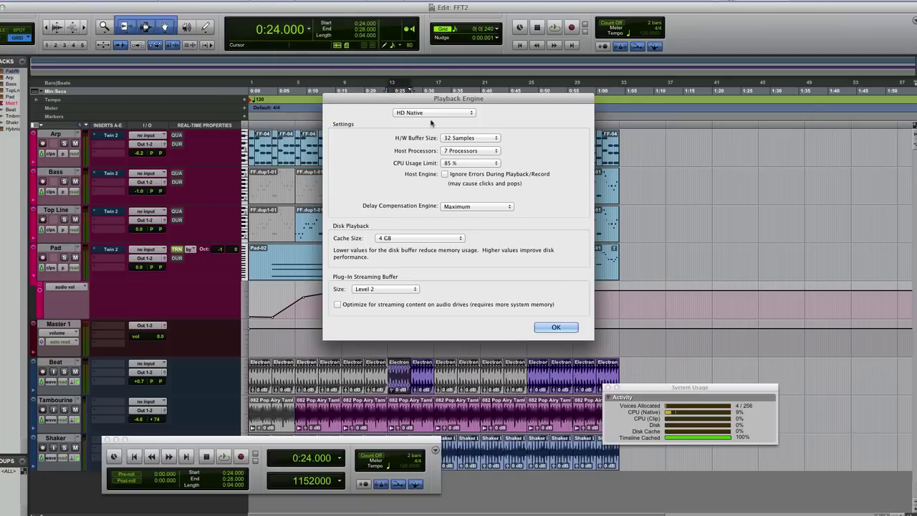
click(475, 139)
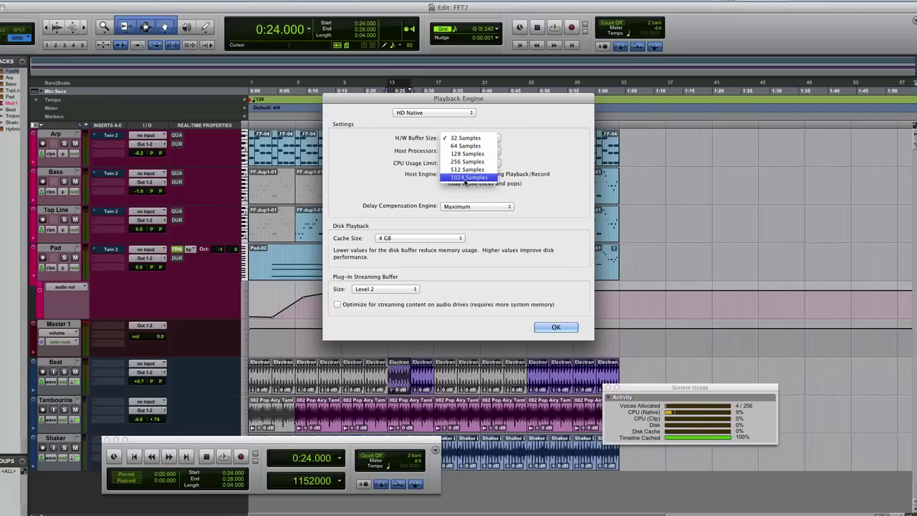
click(465, 177)
click(546, 329)
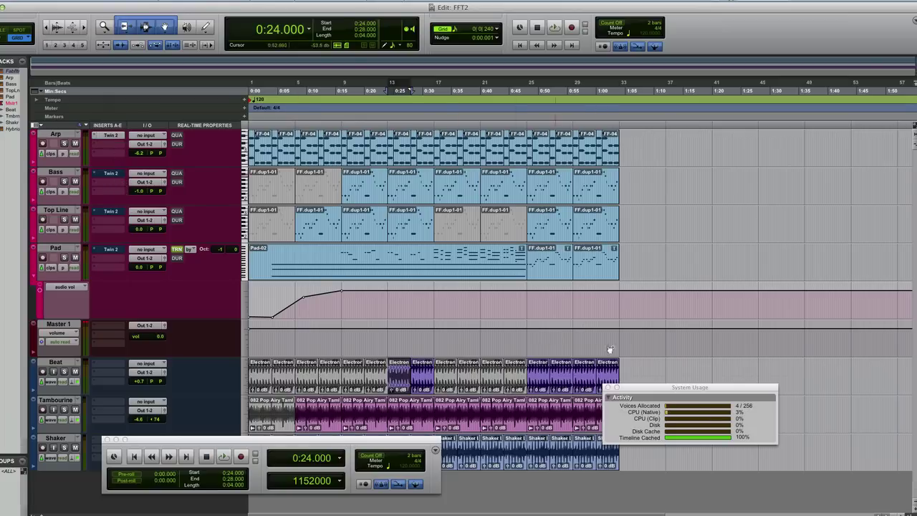
Move the System Usage window over the upper tracks and play the song from the start.
drag(722, 397, 613, 165)
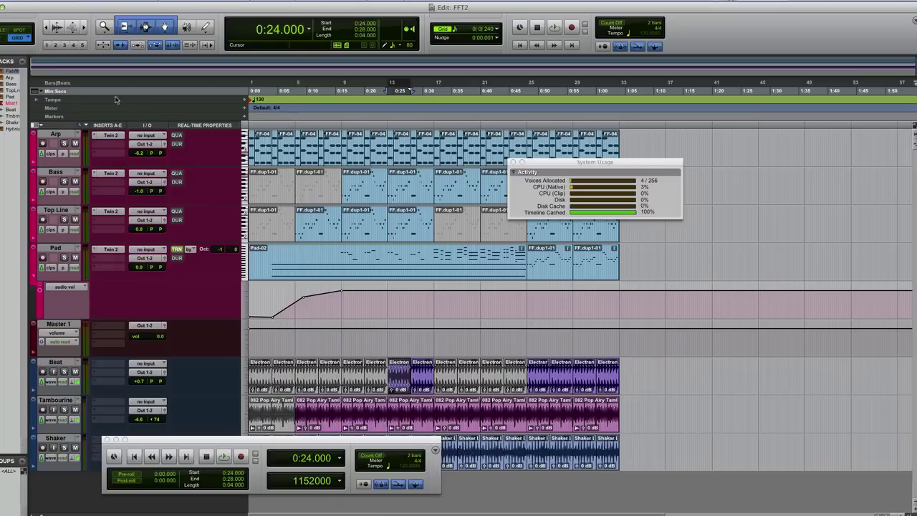
key(space)
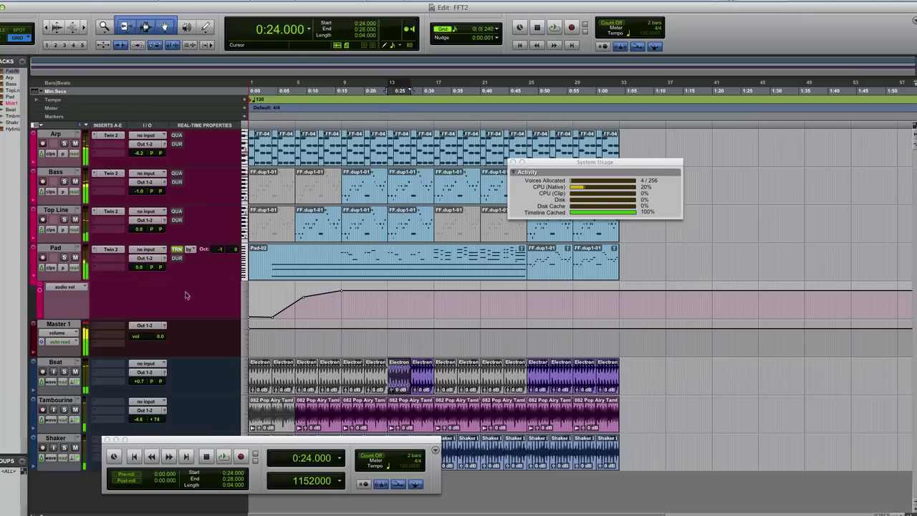
click(135, 457)
key(space)
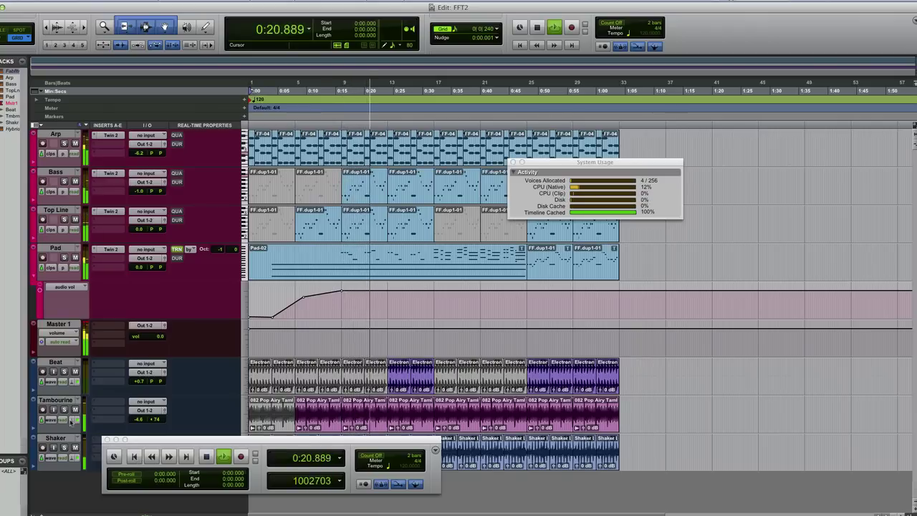
Open the Bass track's Twin 2, switch off its Delay effect, and close the window.
click(112, 173)
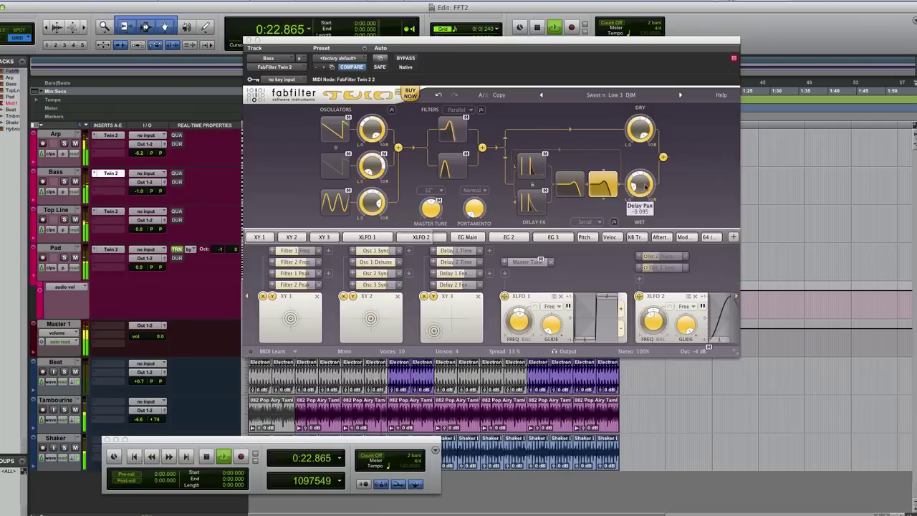
click(633, 212)
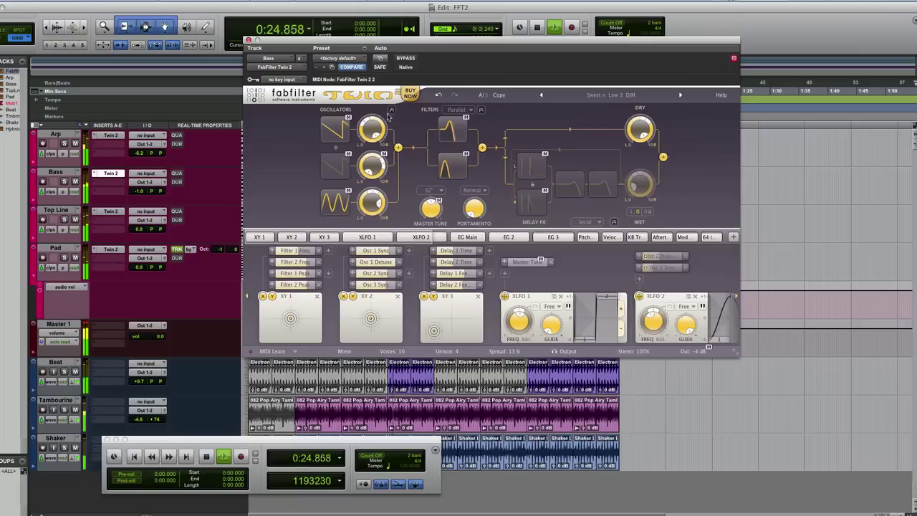
click(248, 39)
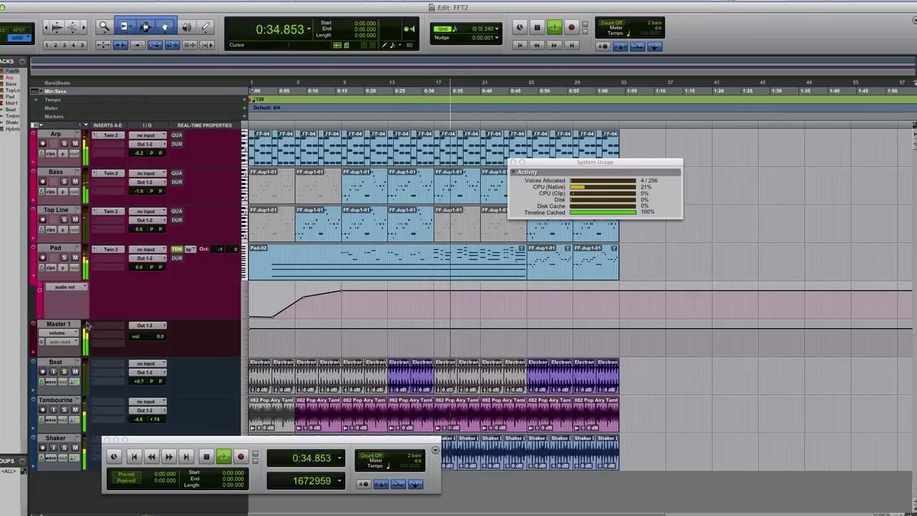
Play the Top Line clip at bars 5–9 and solo the Top Line track.
key(space)
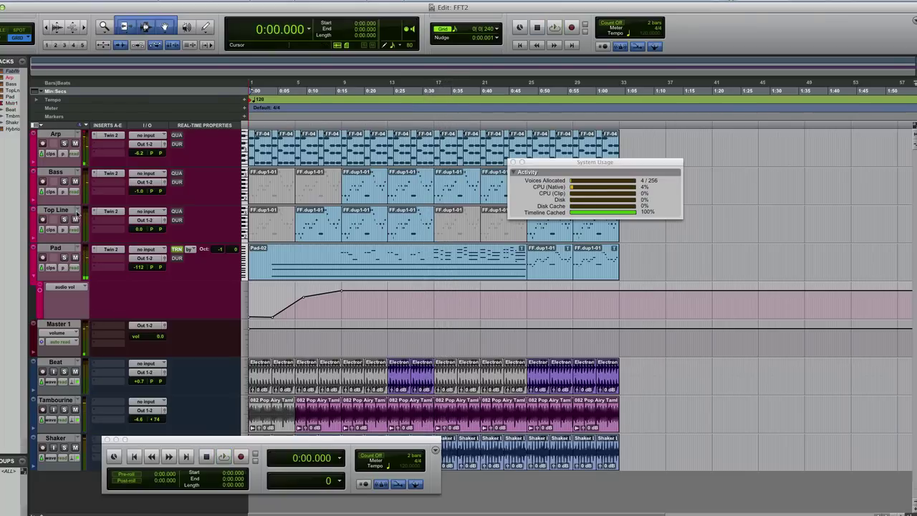
click(313, 232)
key(space)
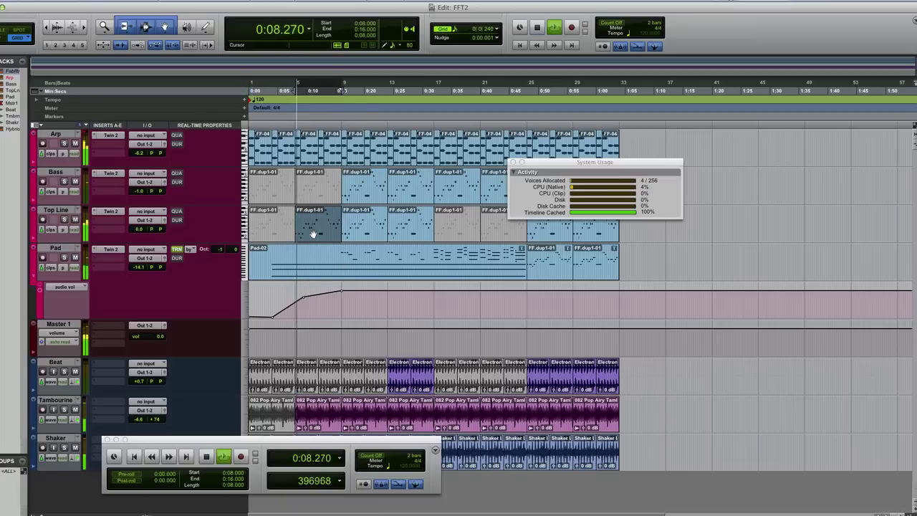
click(64, 220)
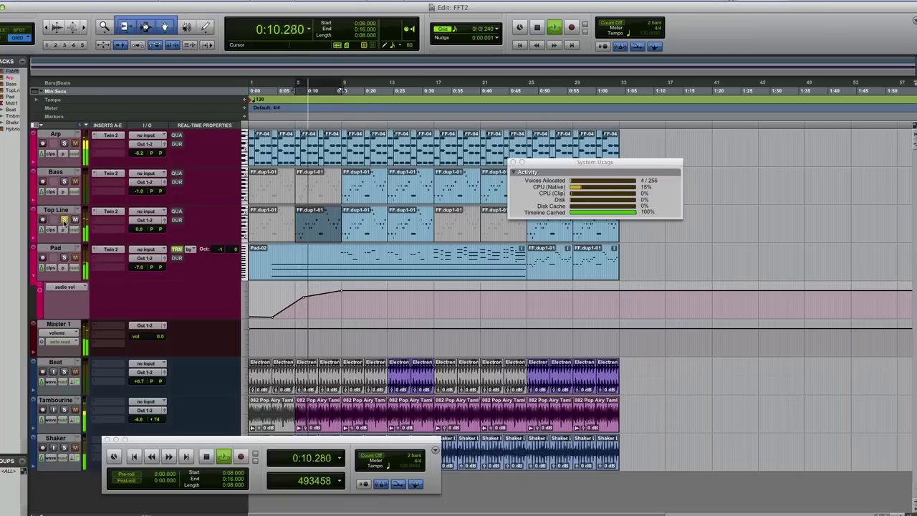
key(space)
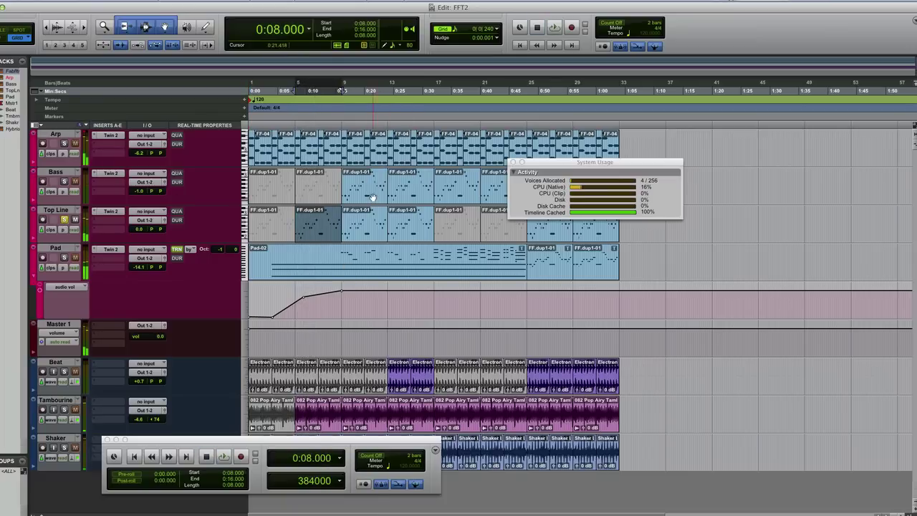
Play the Bass clip at bars 9–13, then solo the Pad track and play.
click(371, 197)
key(space)
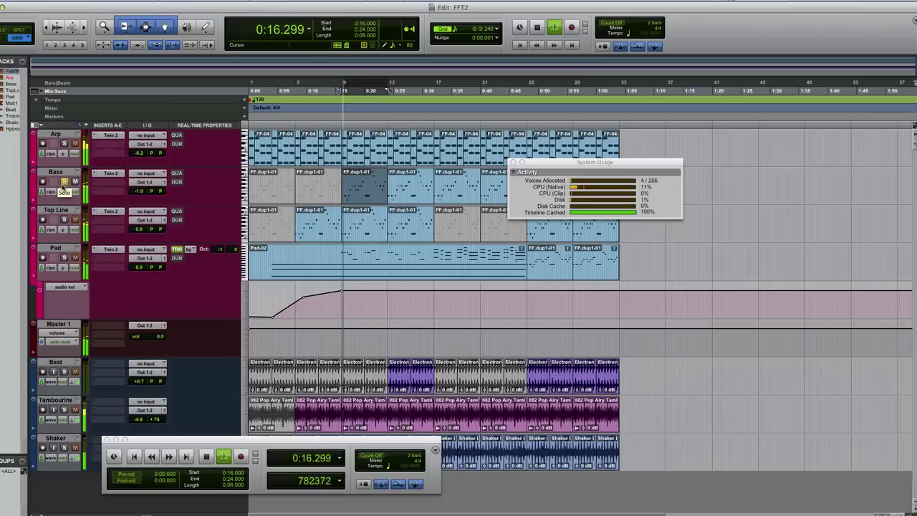
key(space)
click(64, 257)
key(space)
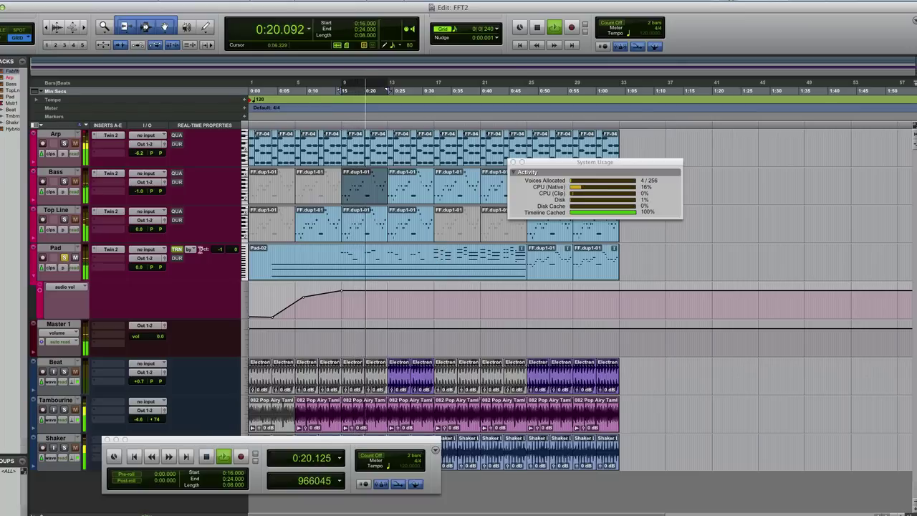
Move the playhead to 0:30.750, unsolo the Pad track, and shift the System Usage readout to the upper right.
click(428, 91)
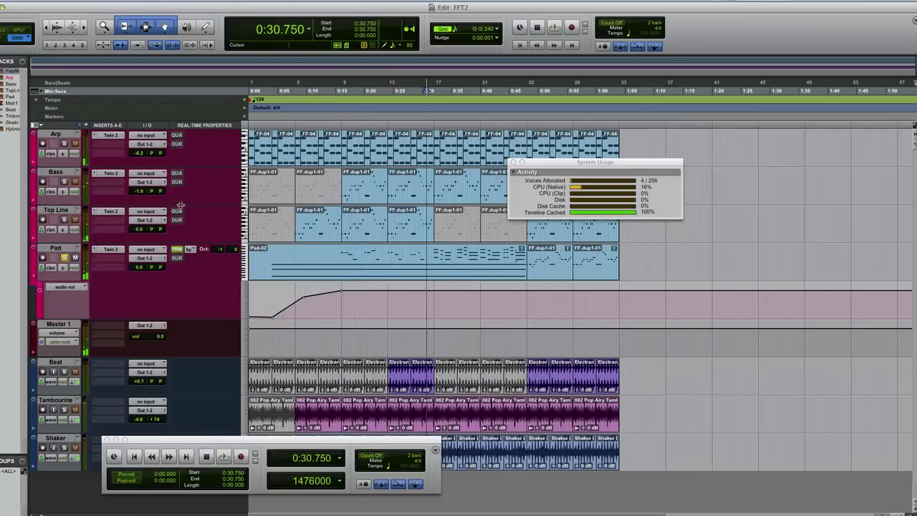
click(64, 257)
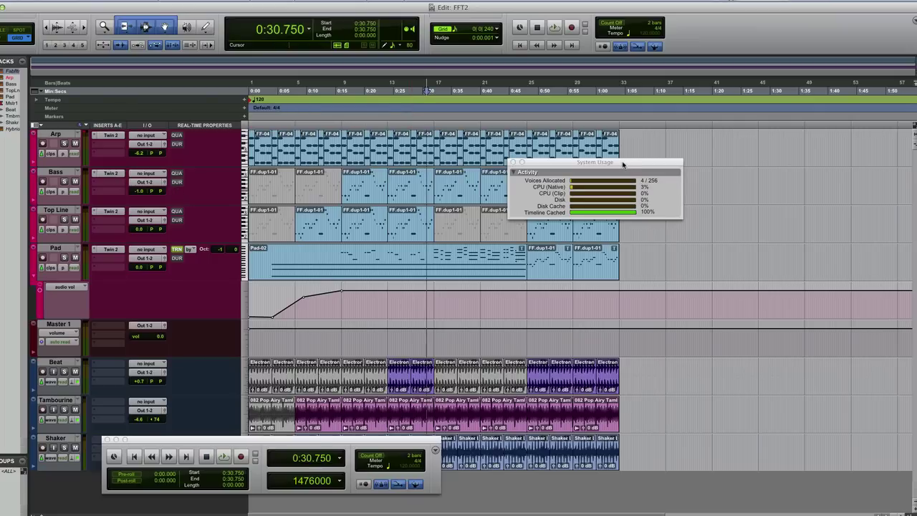
drag(621, 165, 762, 116)
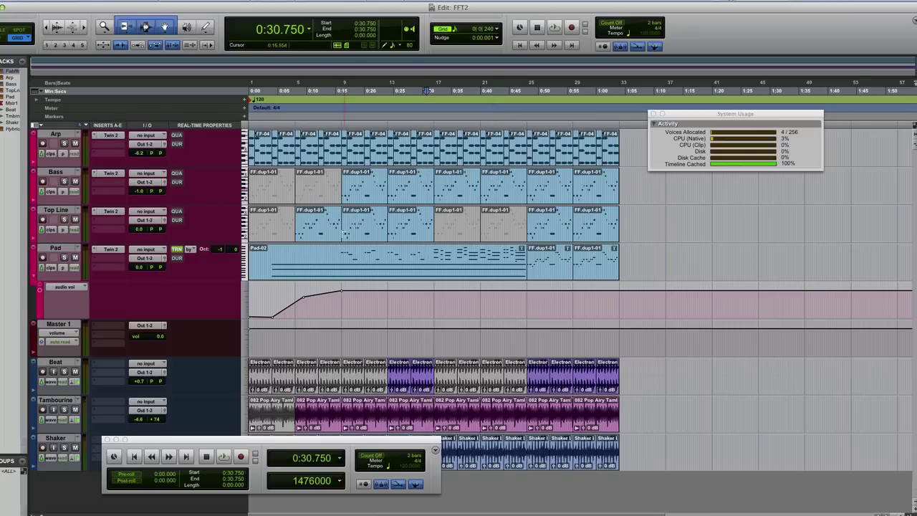
Select the Pad-02 clip, play and stop the song from 0:31.625, then open the Arp track's Twin 2 insert.
click(466, 273)
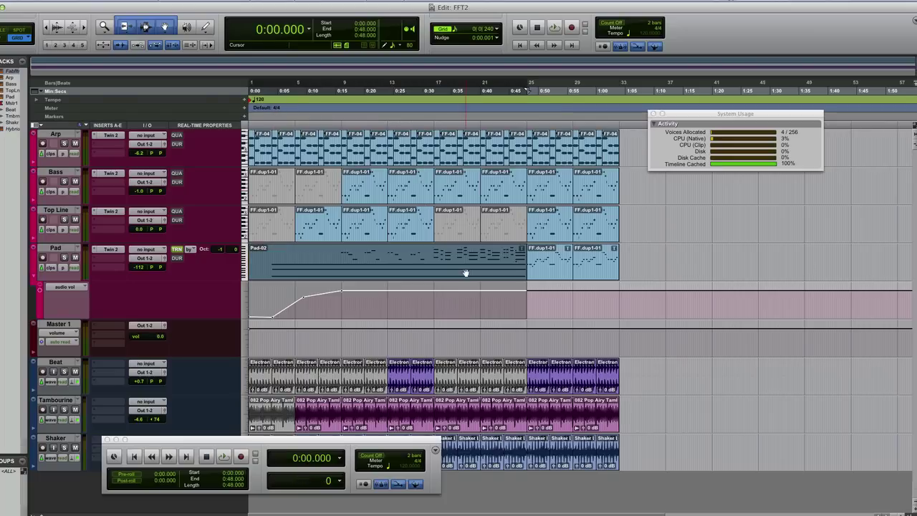
click(434, 95)
key(space)
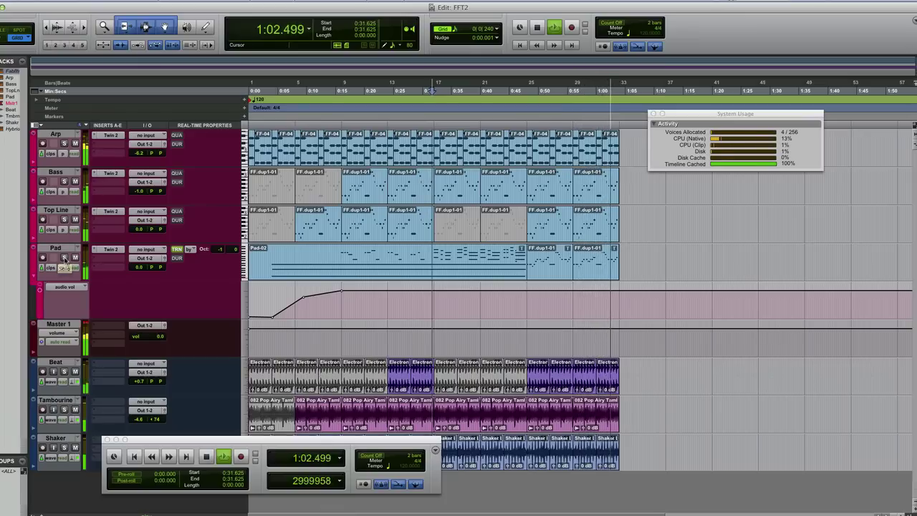
key(space)
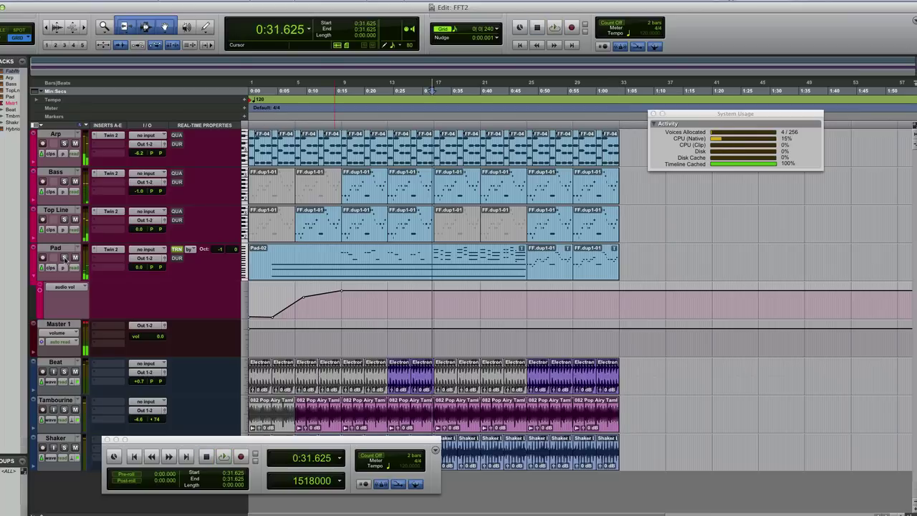
click(123, 138)
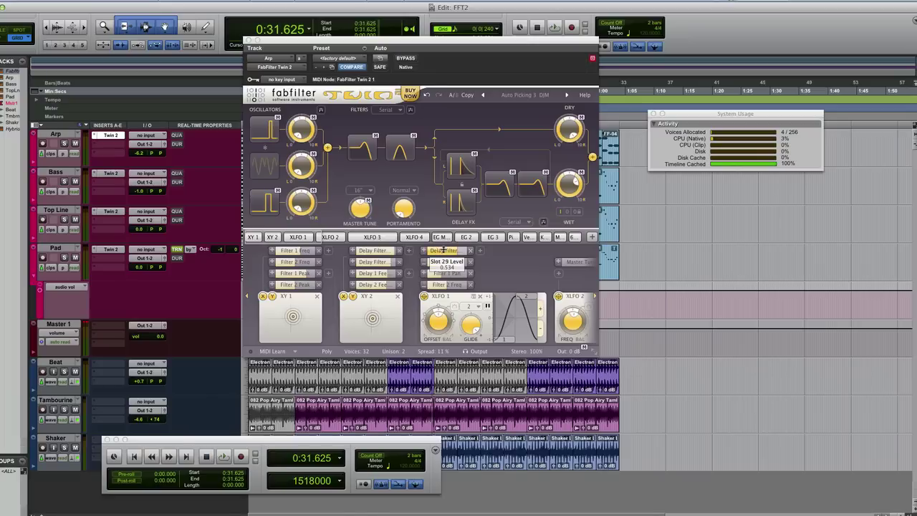
Glance at the Help options, then resize the Arp Twin 2 window to Wide, revealing XLFO 2 and XLFO 3.
click(584, 95)
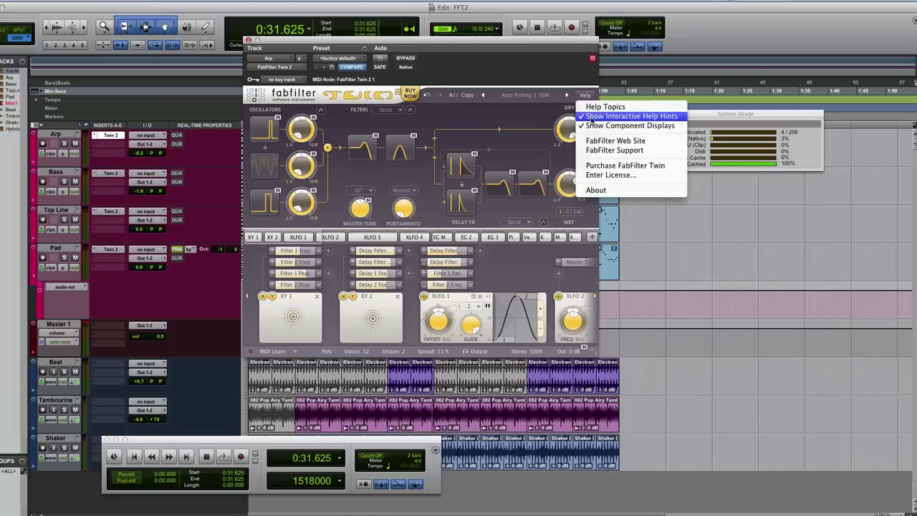
click(524, 84)
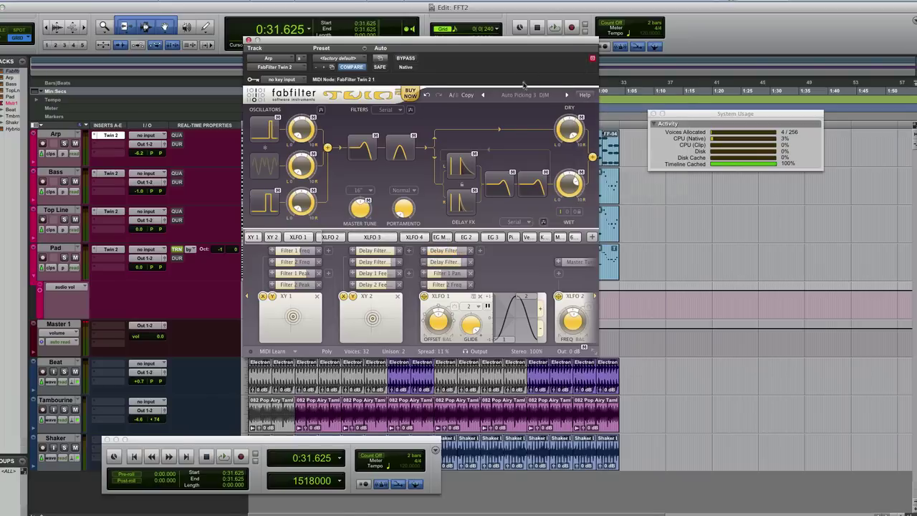
mouse_move(562, 122)
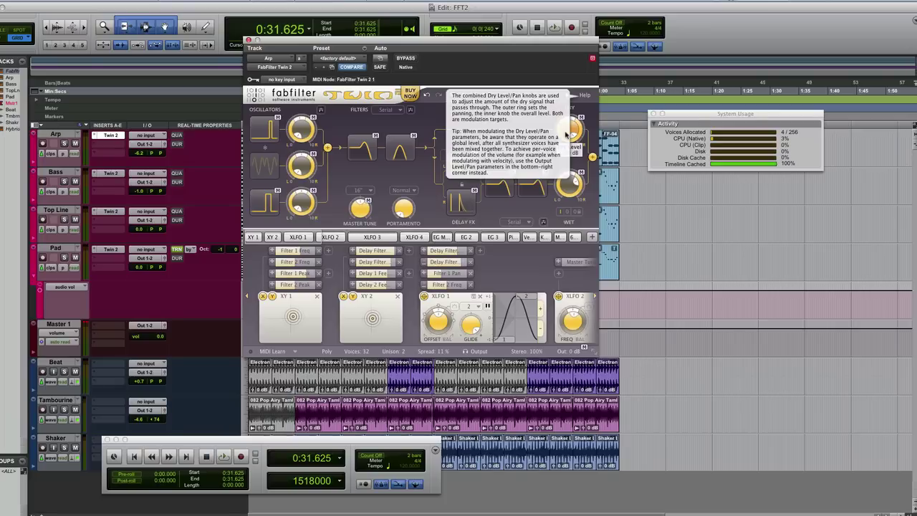
click(594, 350)
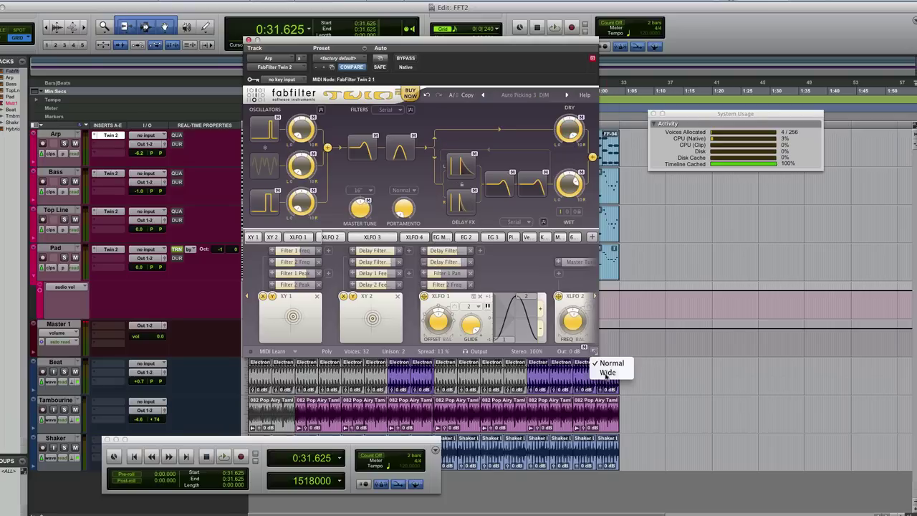
click(604, 373)
mouse_move(570, 185)
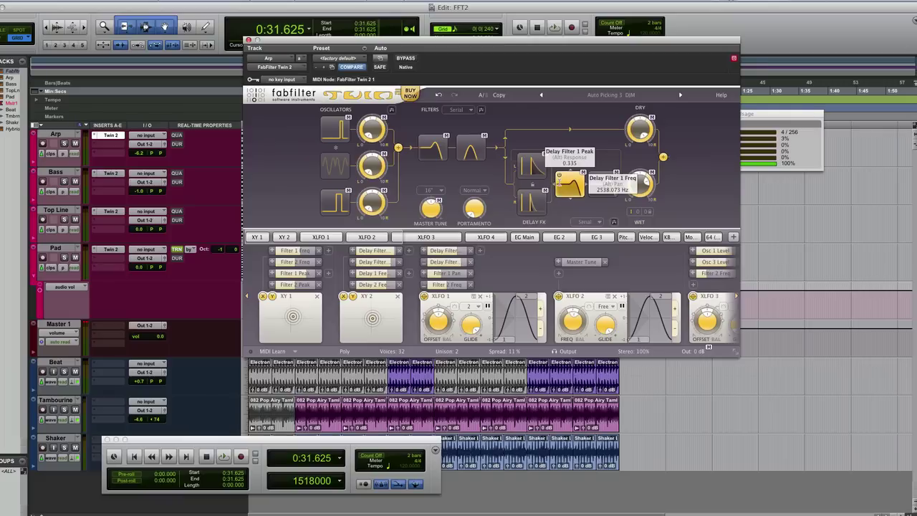